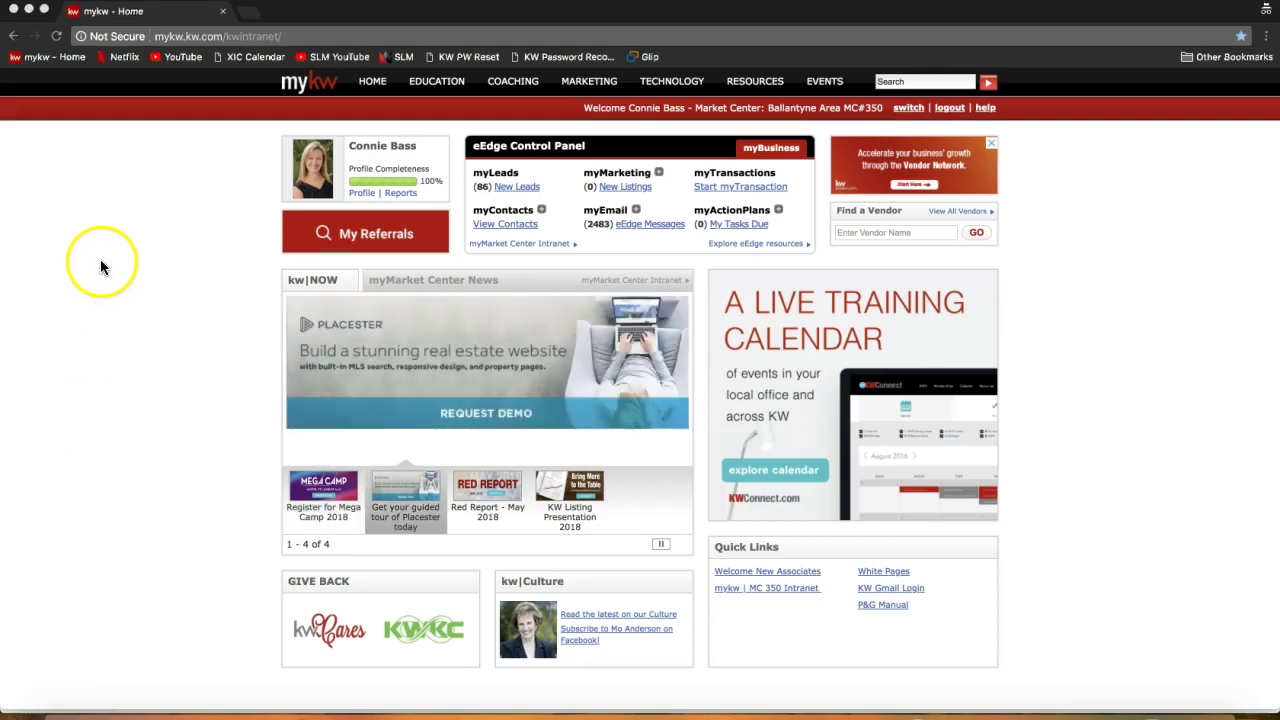
Step: Open Manage and Create Campaigns from myMarketing in the eEdge Control Panel and switch to the campaigns page
left_click(172, 37)
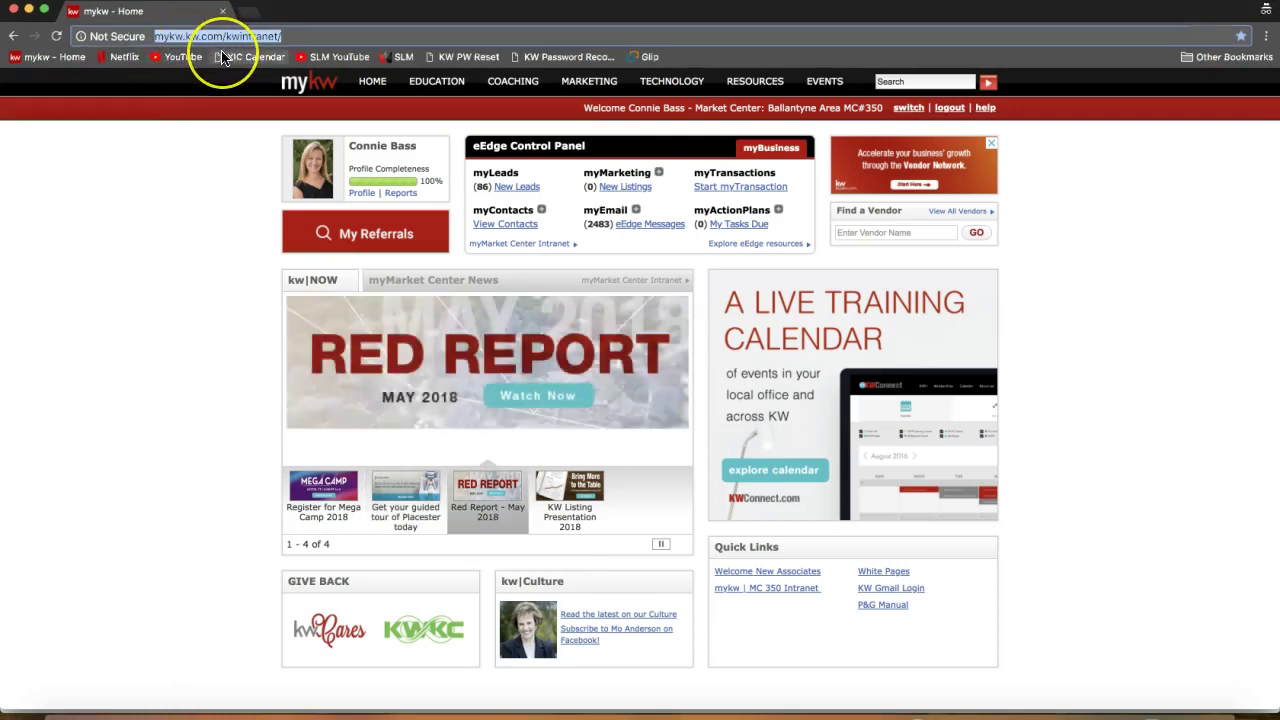
left_click(159, 264)
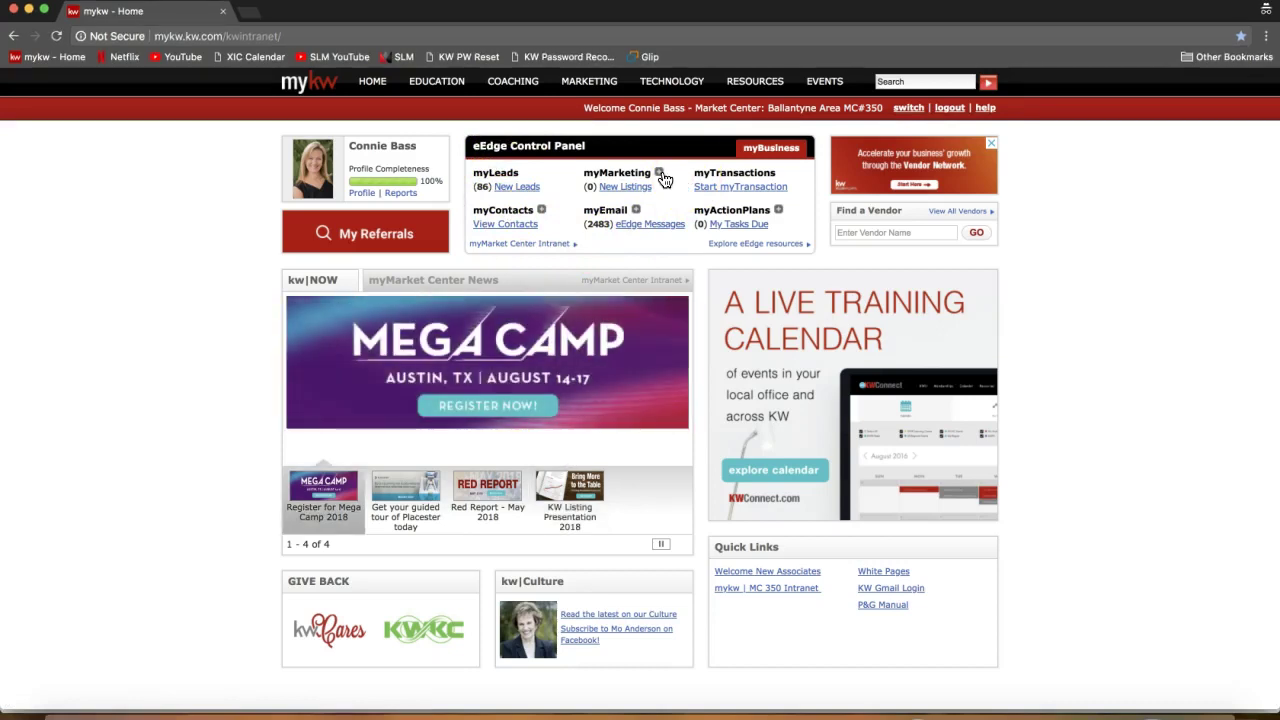
double_click(606, 172)
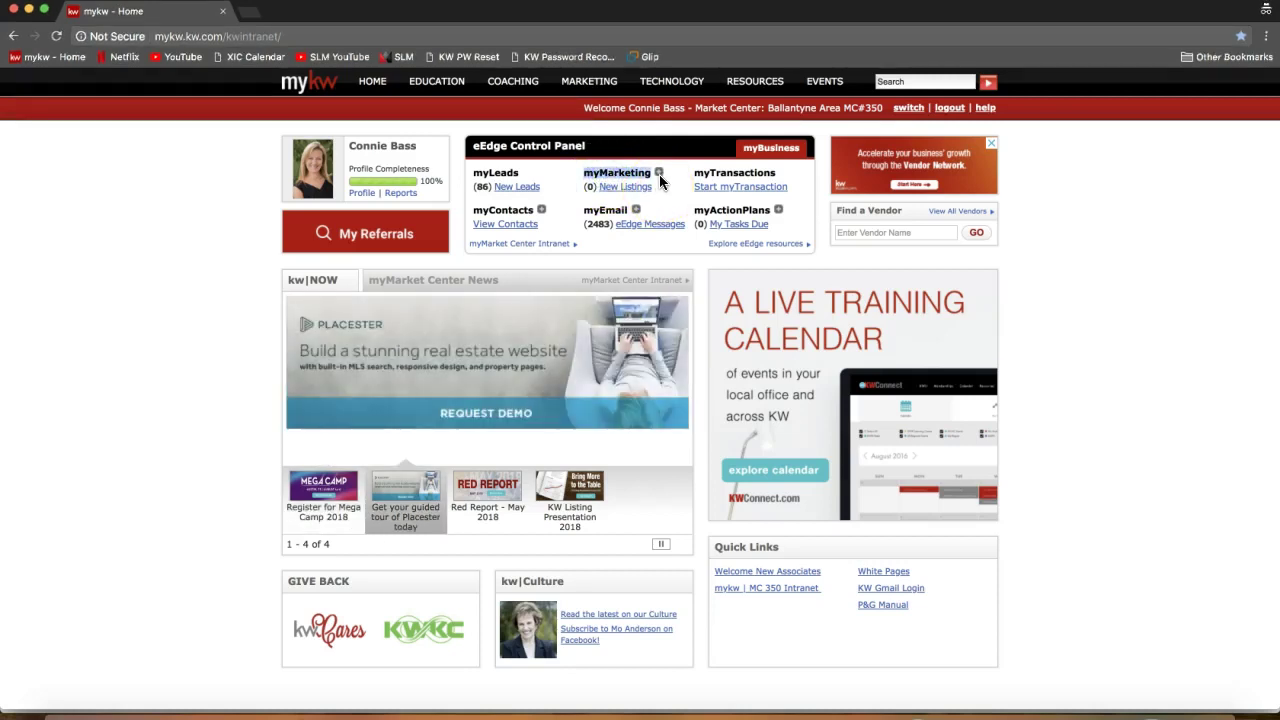
left_click(659, 173)
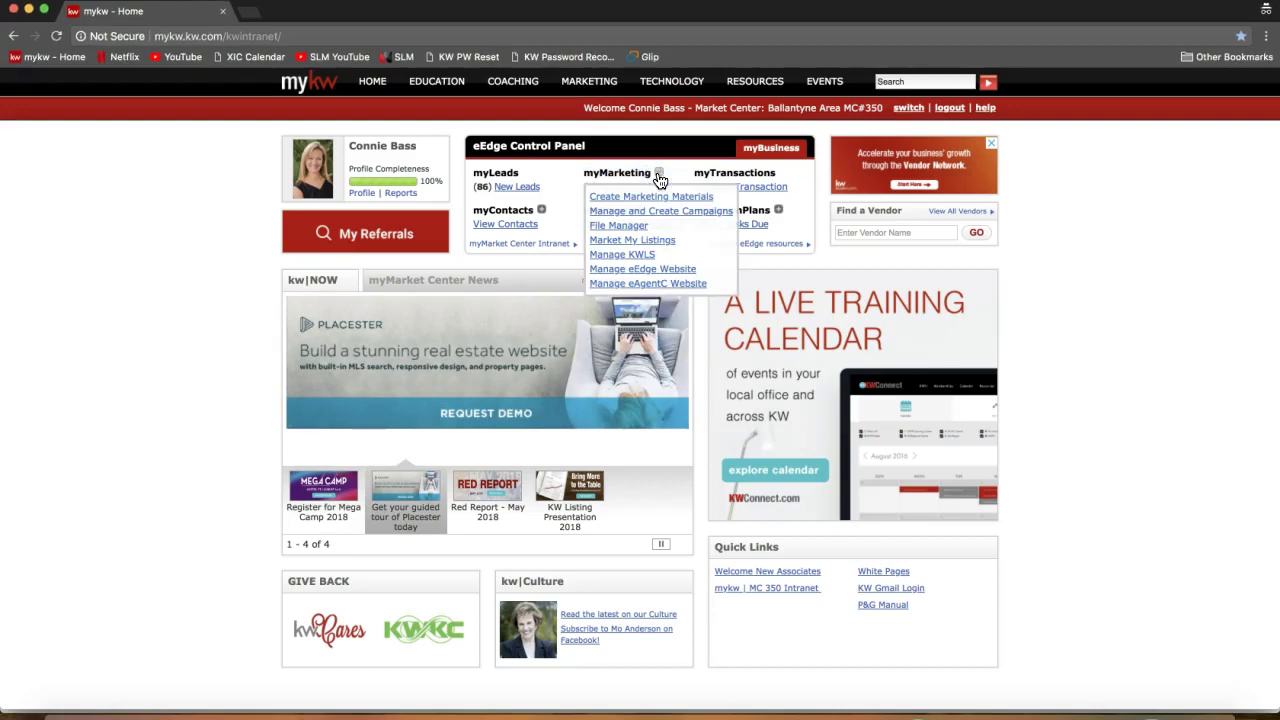
left_click(658, 214)
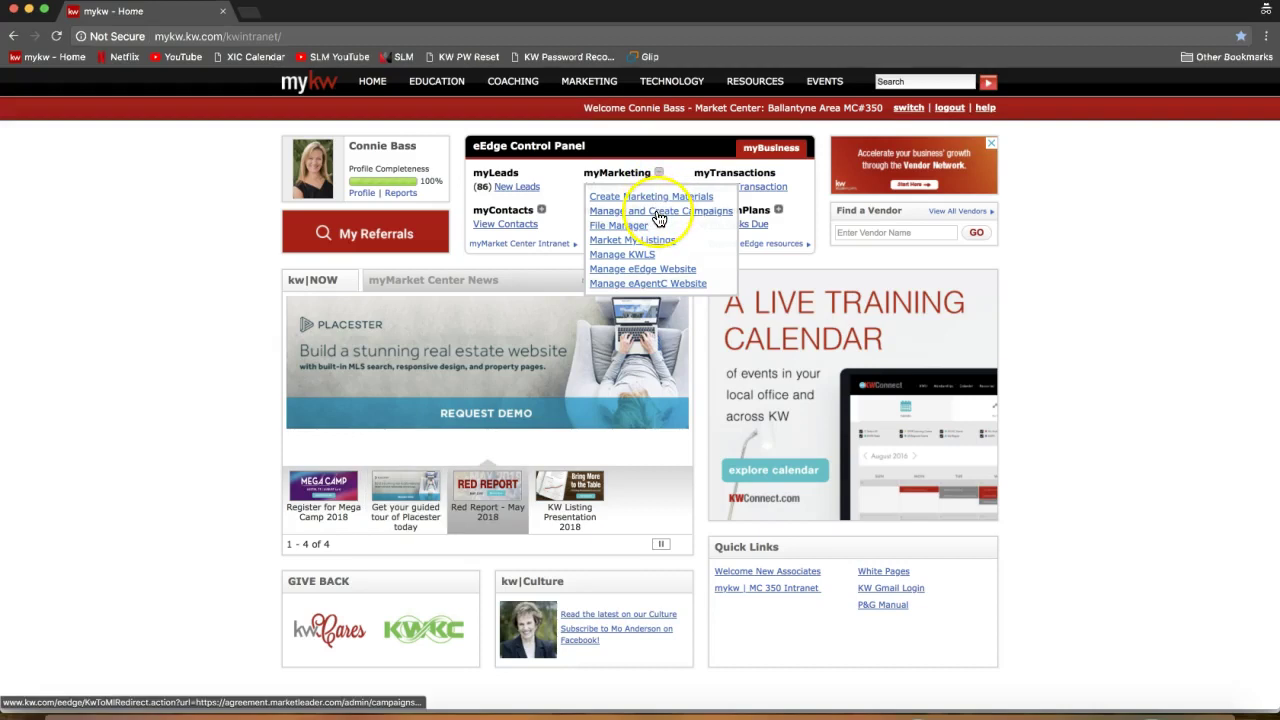
left_click(713, 216)
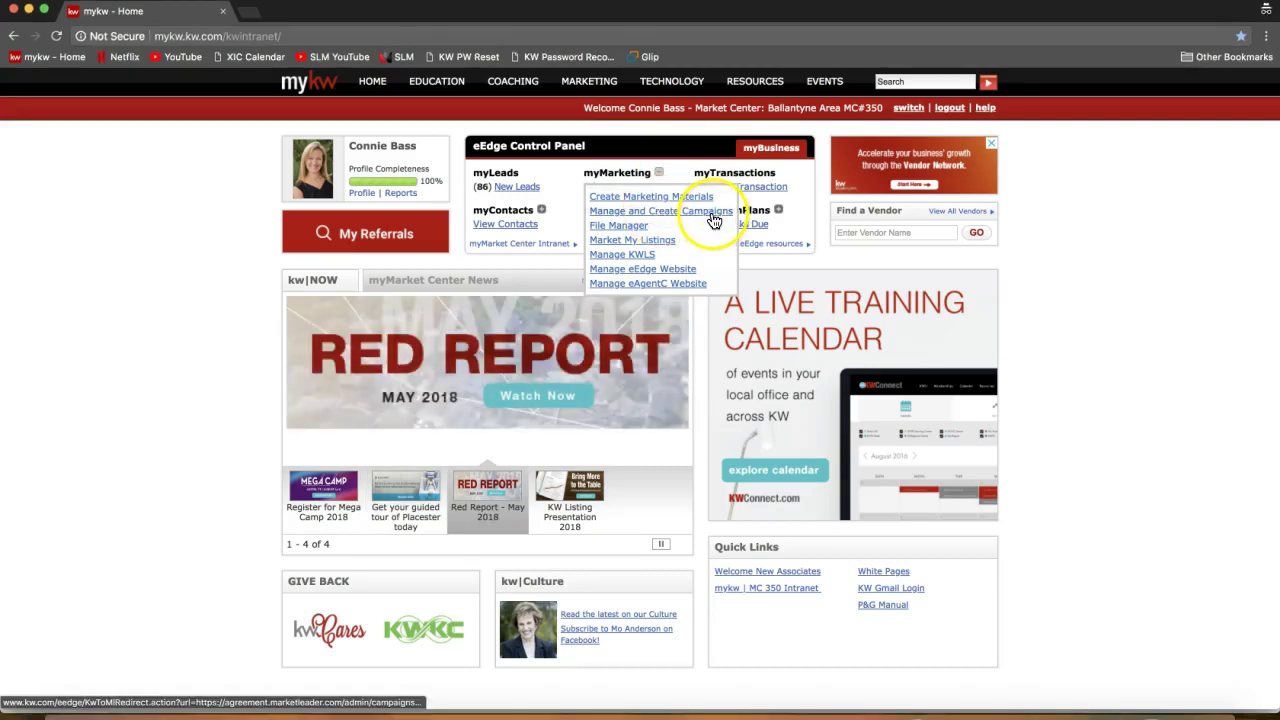
left_click(659, 175)
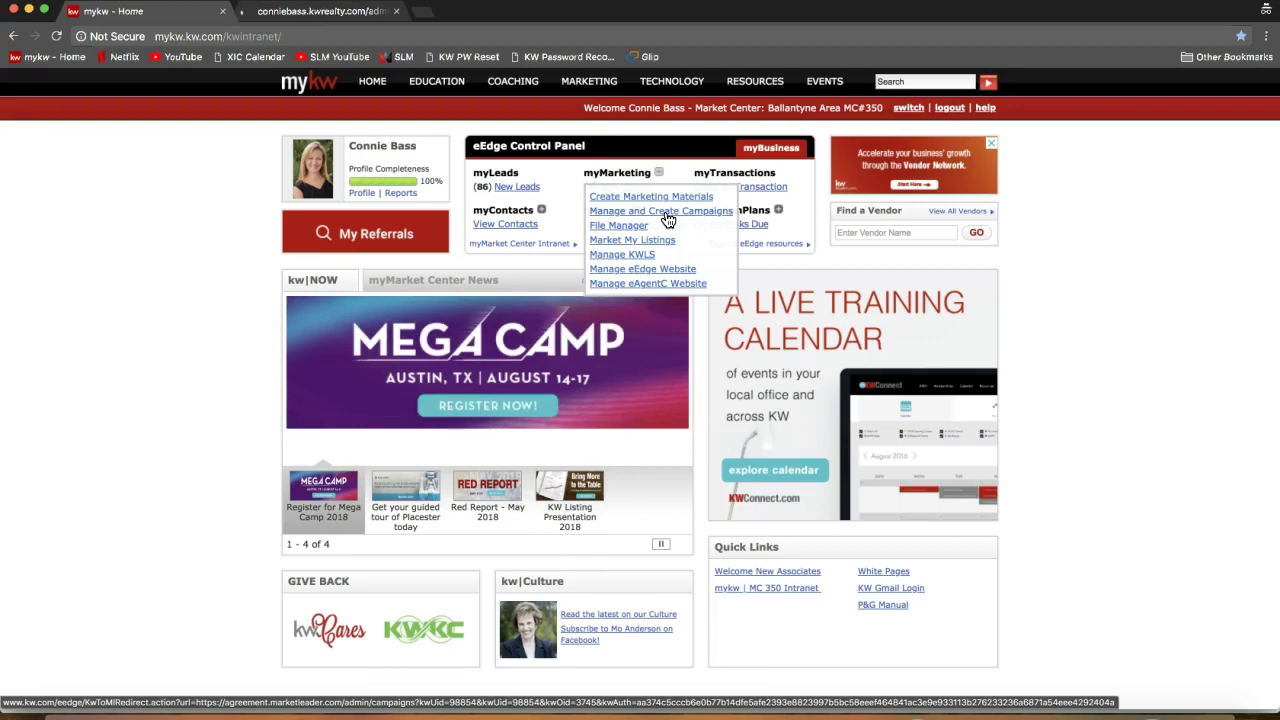
left_click(335, 12)
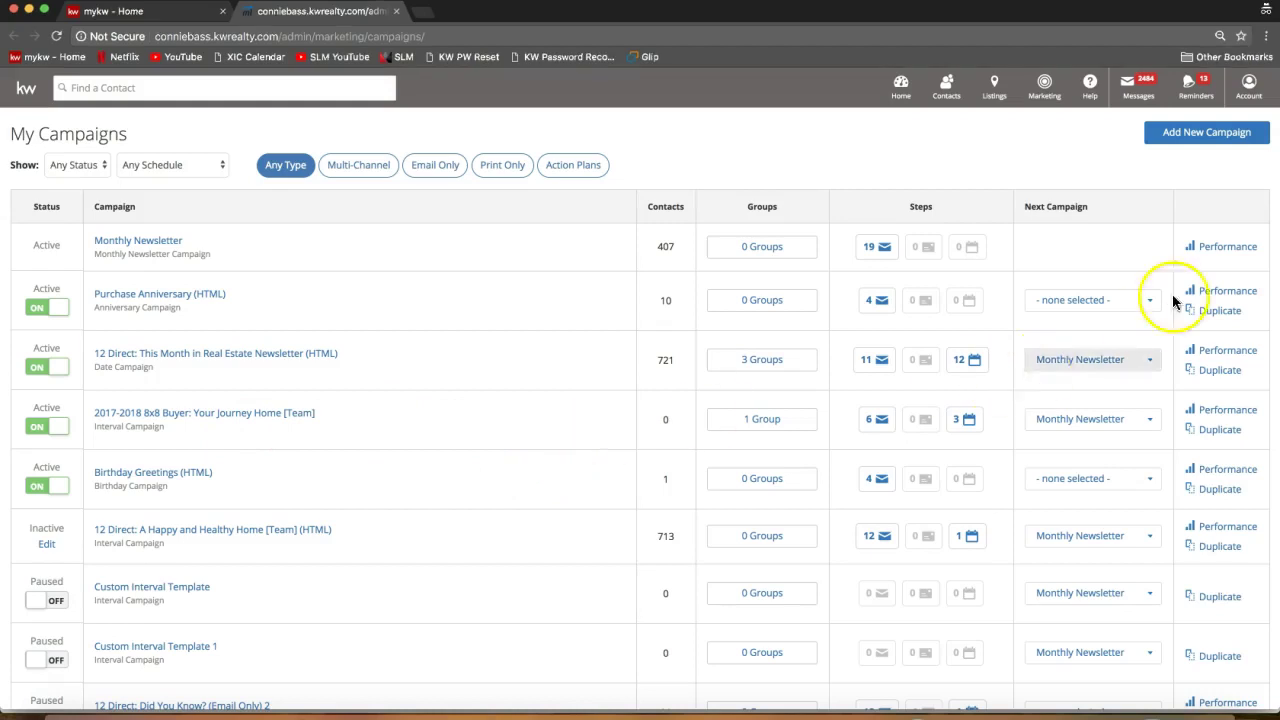
Step: Start adding a new campaign and look over the list of available campaign templates
left_click(1203, 145)
left_click(1195, 146)
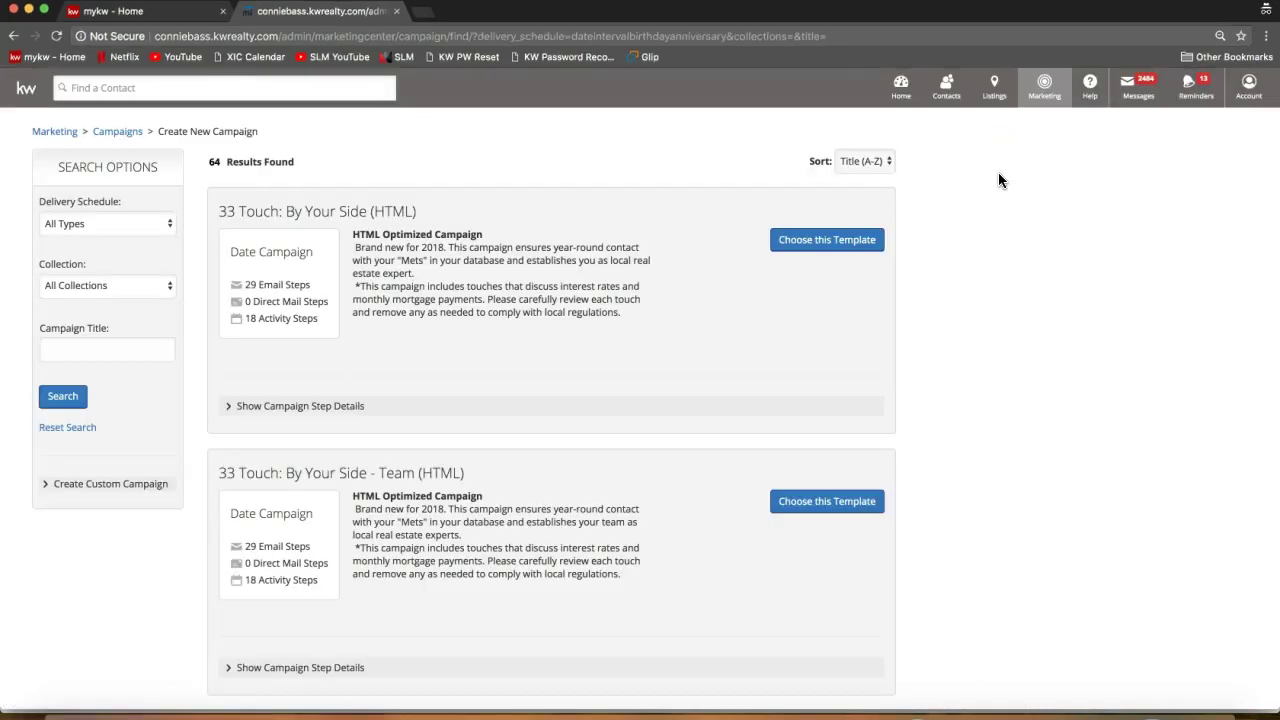
left_click_drag(206, 161, 293, 166)
left_click(295, 166)
left_click(236, 230)
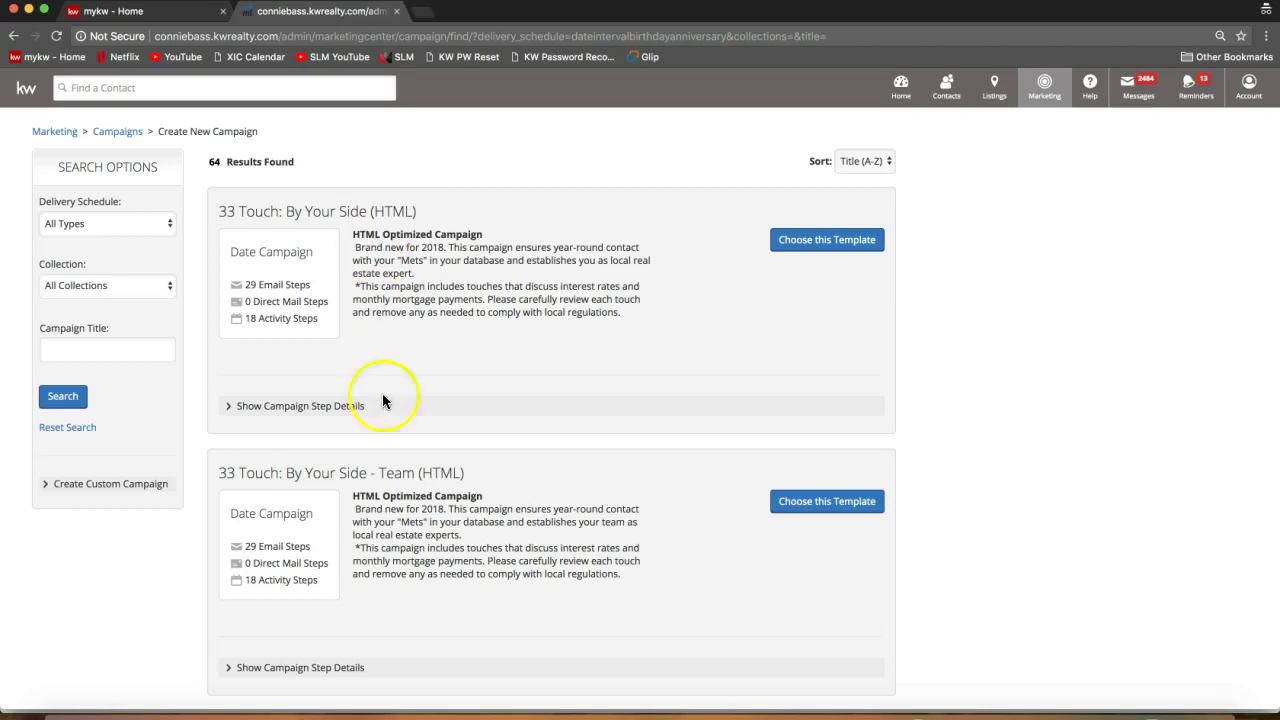
Step: Compare the solo and Team versions of 33 Touch: By Your Side (HTML), checking the email and activity step counts
double_click(397, 473)
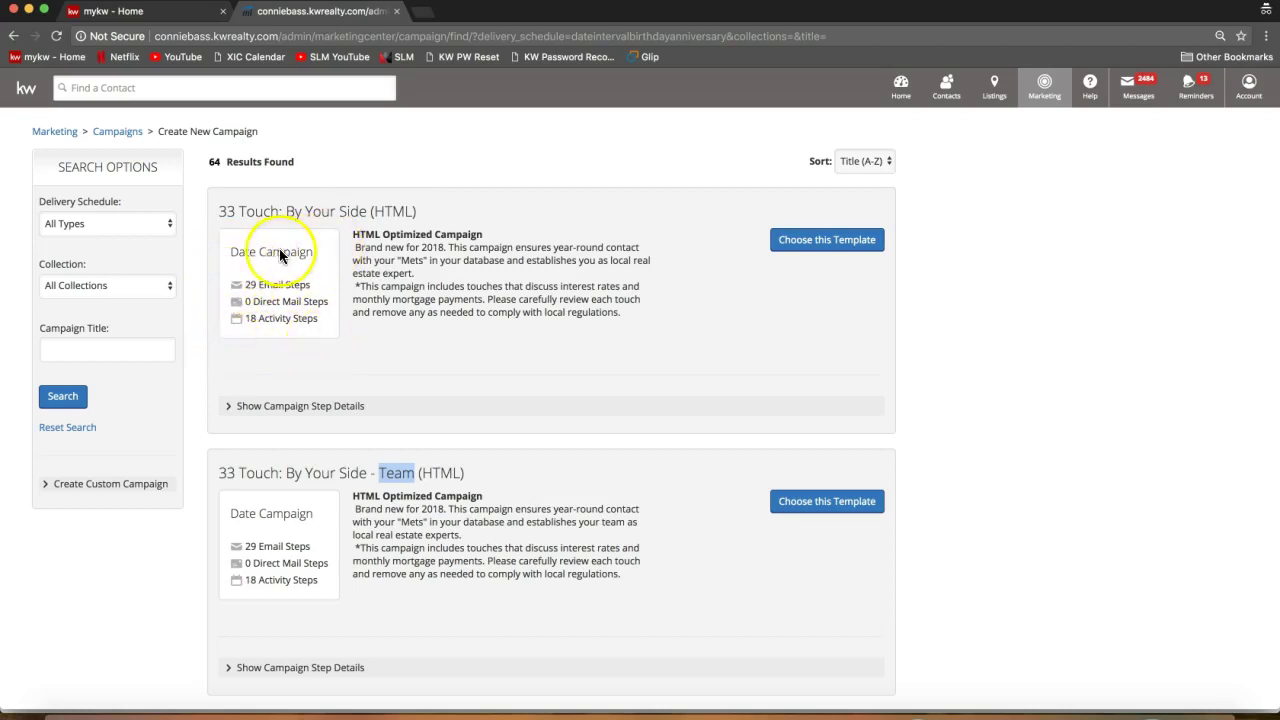
left_click_drag(244, 285, 330, 306)
left_click_drag(241, 316, 325, 318)
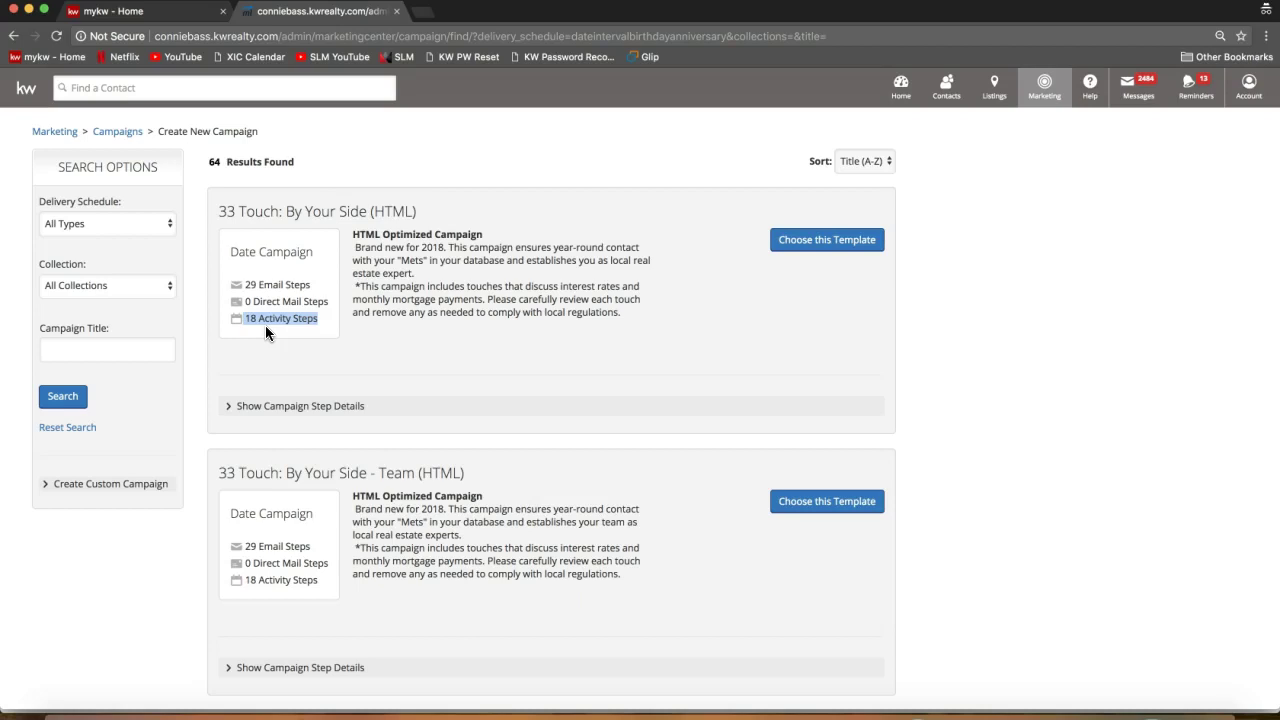
left_click(286, 322)
left_click_drag(242, 286, 316, 288)
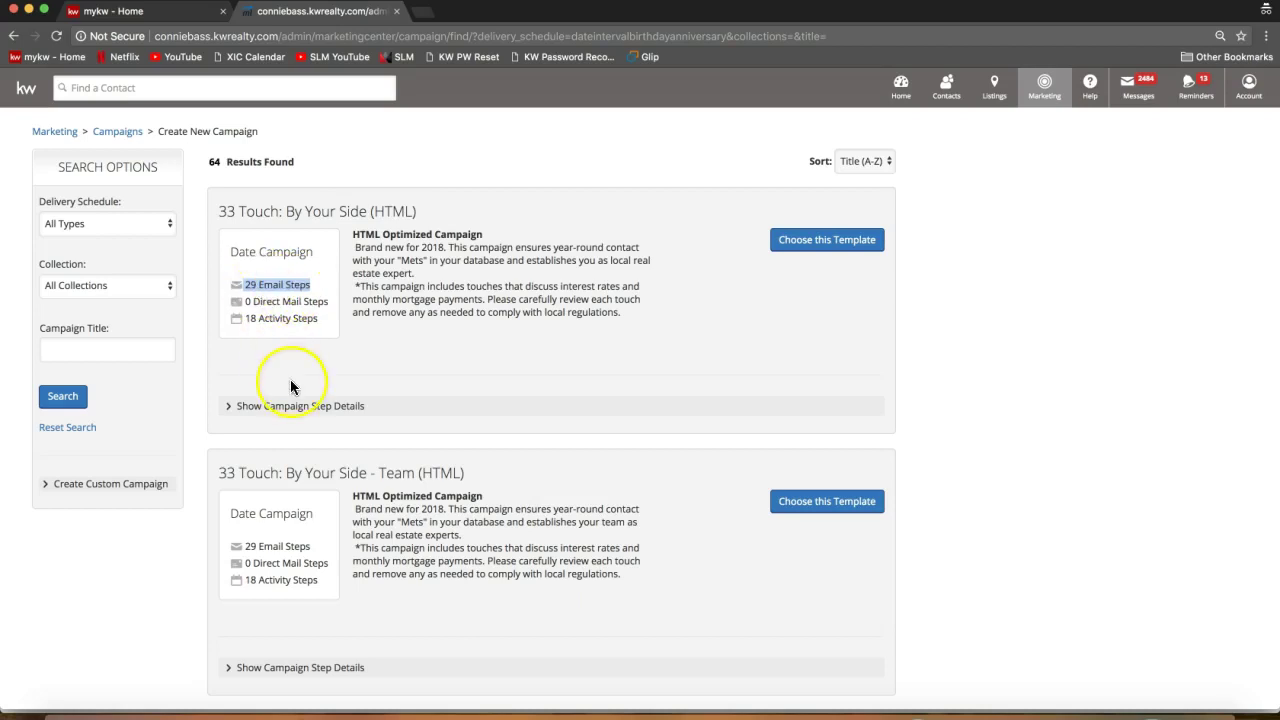
Step: Show the campaign step details of 33 Touch: By Your Side (HTML) and advance the previews to Steps 5 through 8
scroll(290, 379, "down", 1)
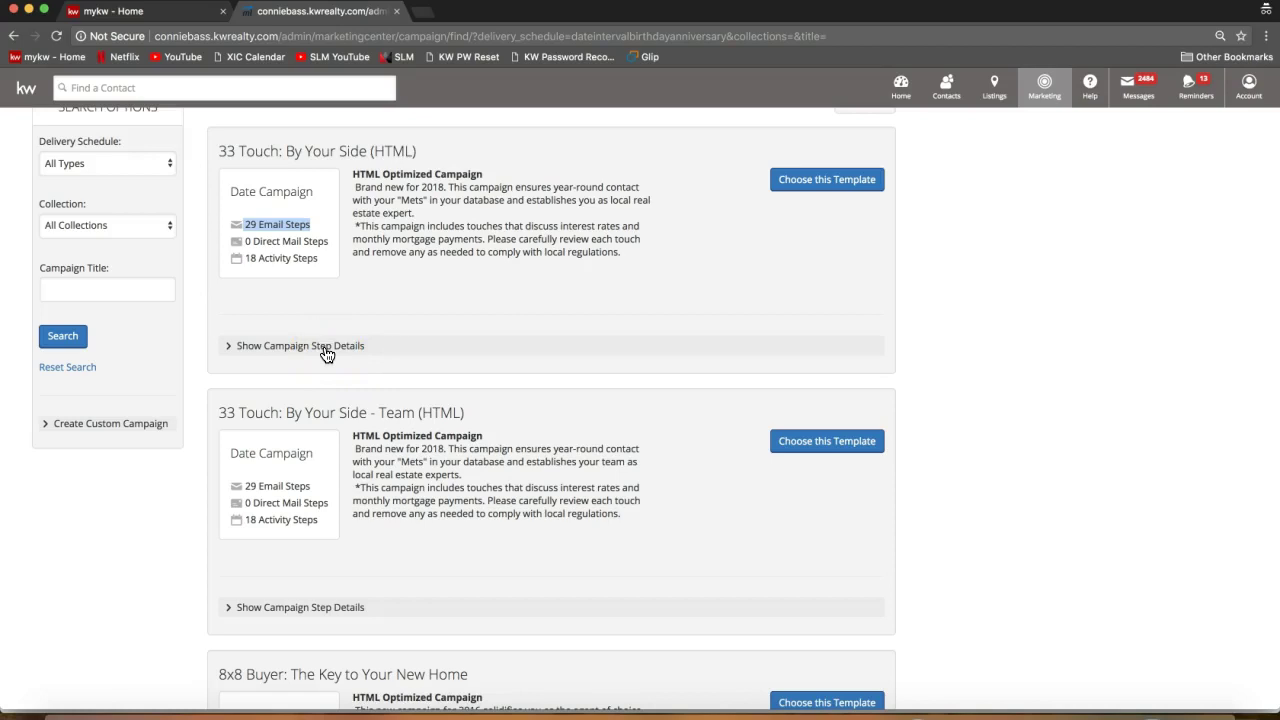
left_click(254, 350)
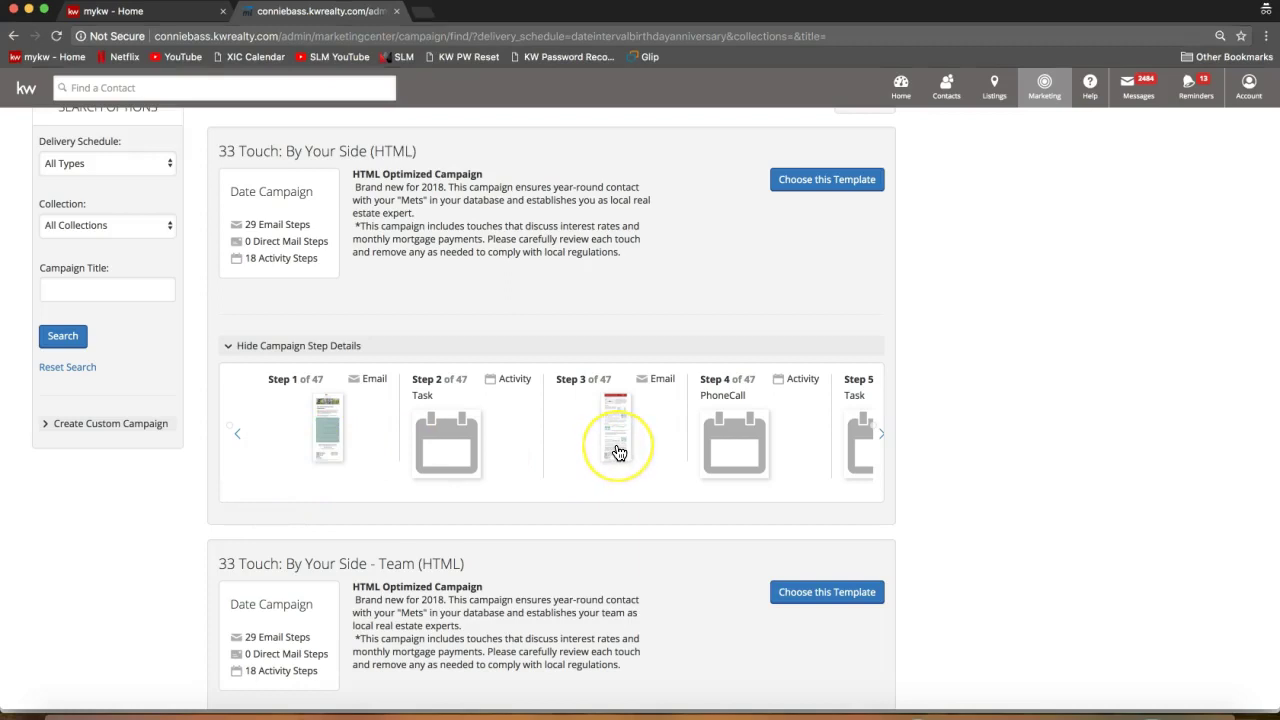
left_click(882, 440)
left_click(882, 440)
left_click(882, 440)
left_click(882, 440)
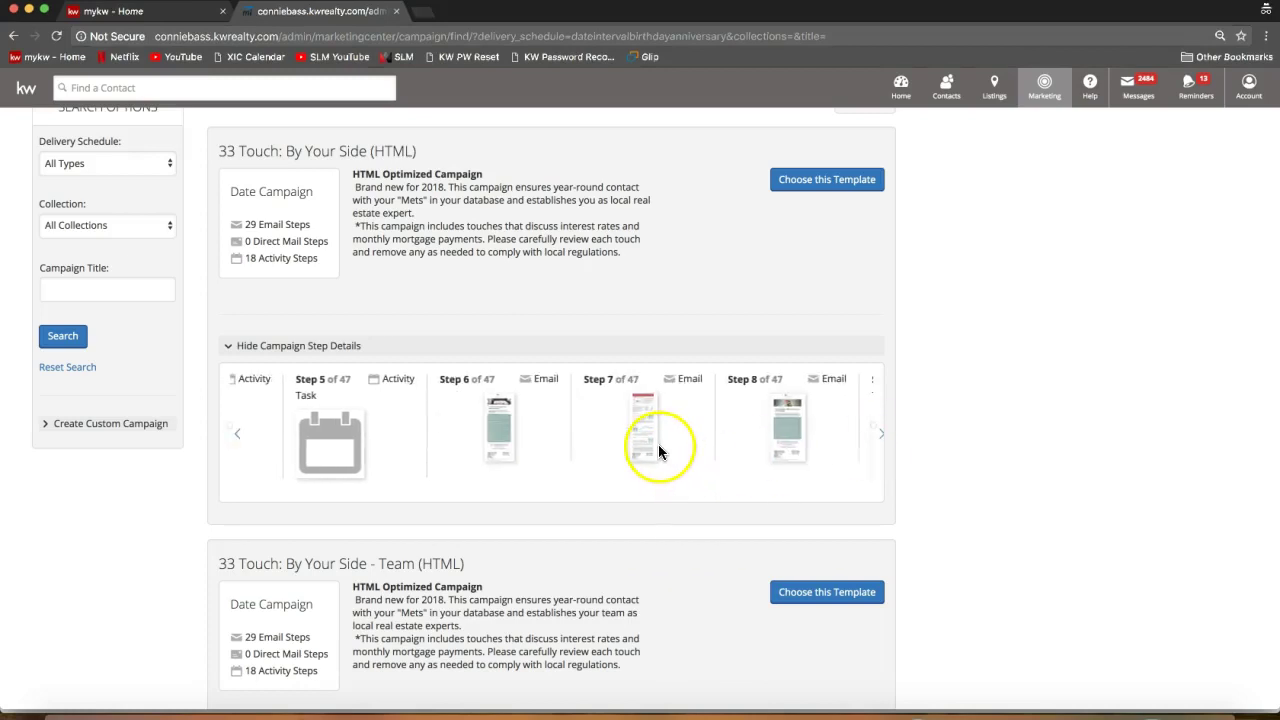
Step: Preview the Step 6 email of 33 Touch: By Your Side (HTML), read it through to the contact footer, and close it
left_click(502, 435)
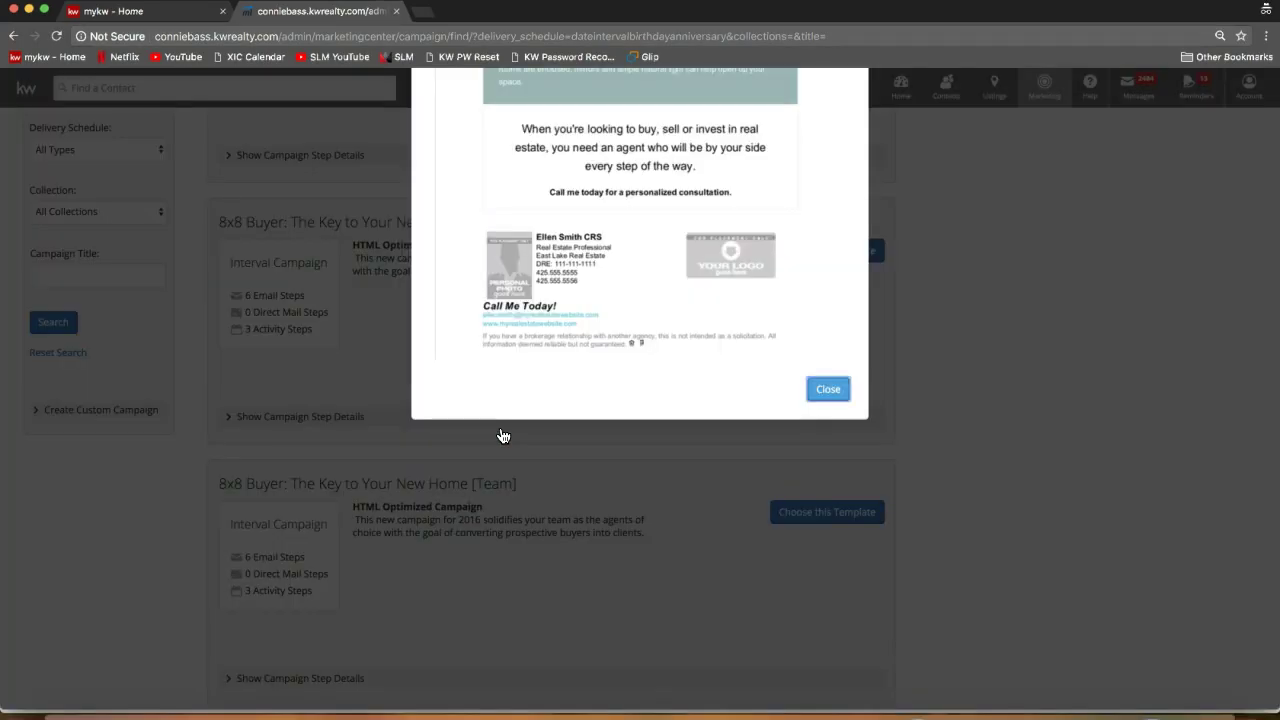
scroll(502, 435, "up", 5)
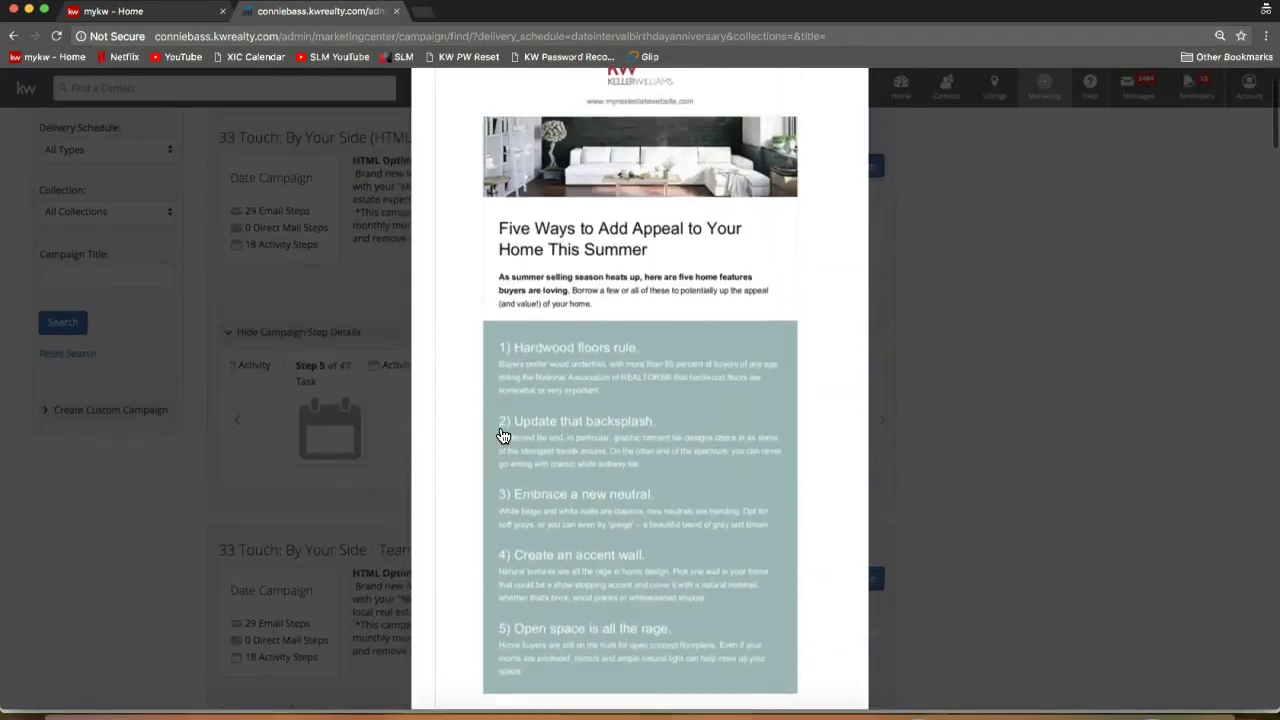
scroll(502, 435, "up", 3)
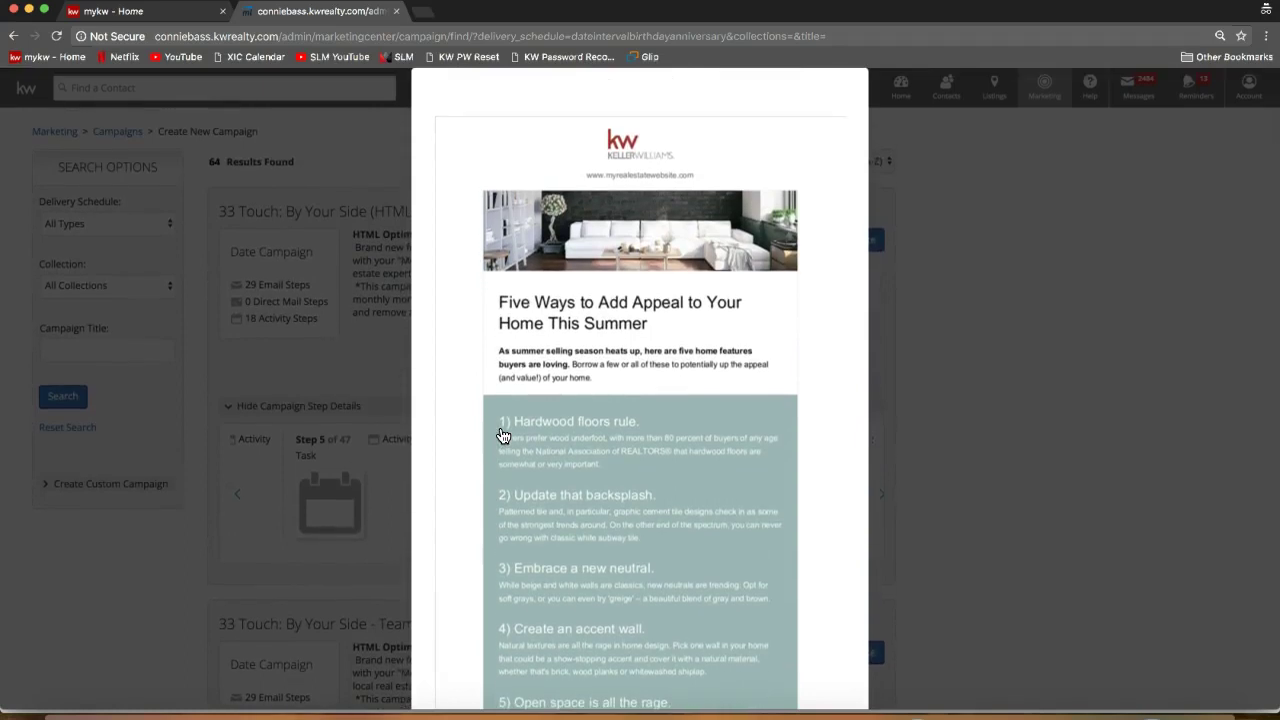
scroll(502, 435, "down", 2)
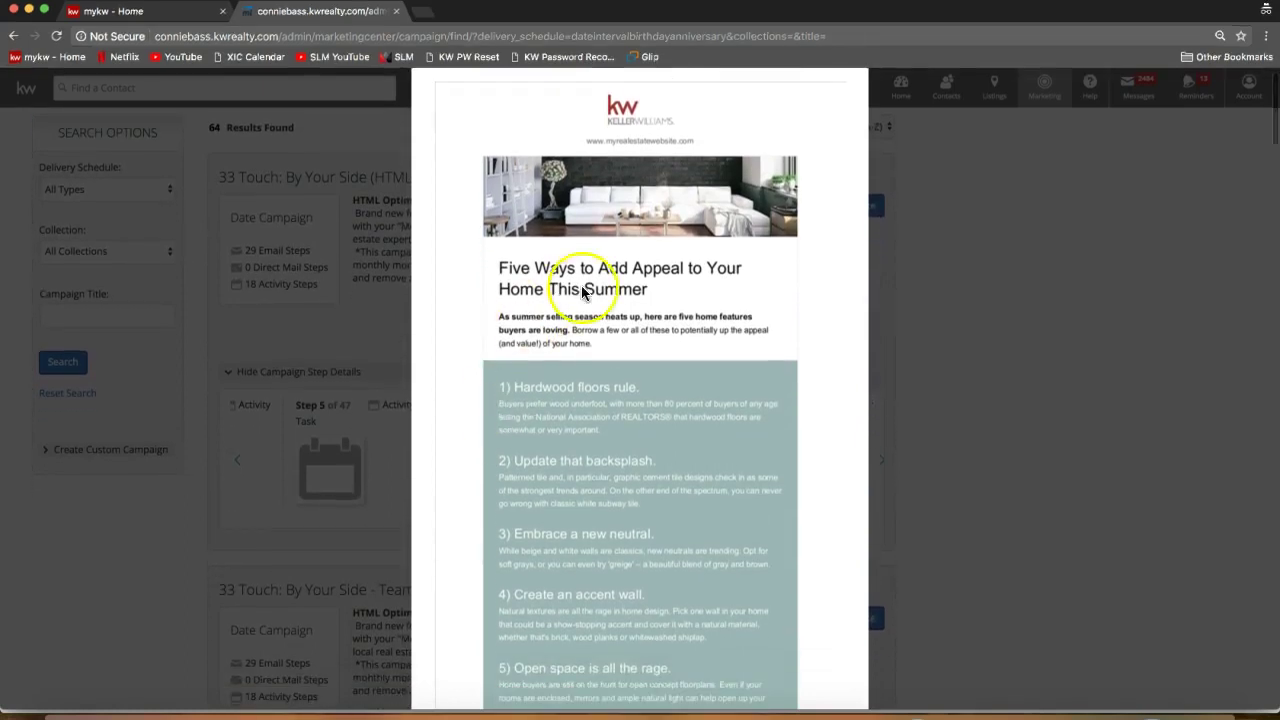
scroll(506, 496, "down", 3)
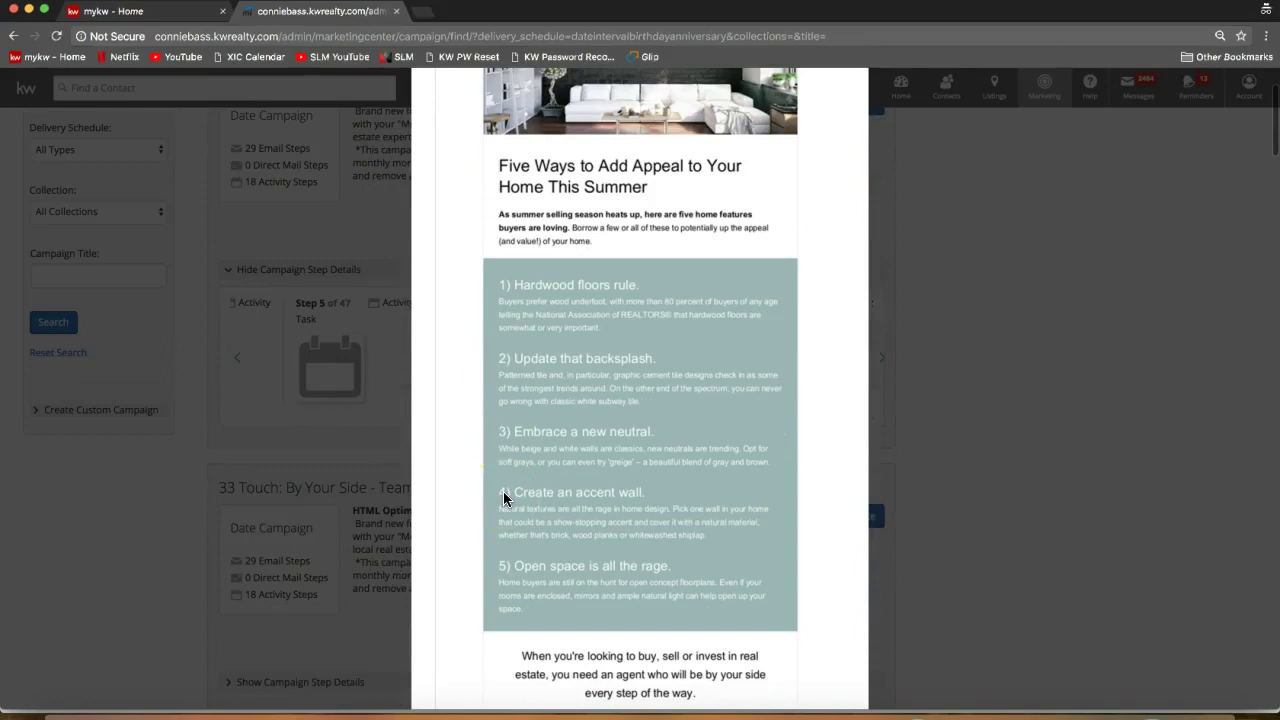
scroll(503, 497, "up", 3)
scroll(503, 497, "down", 4)
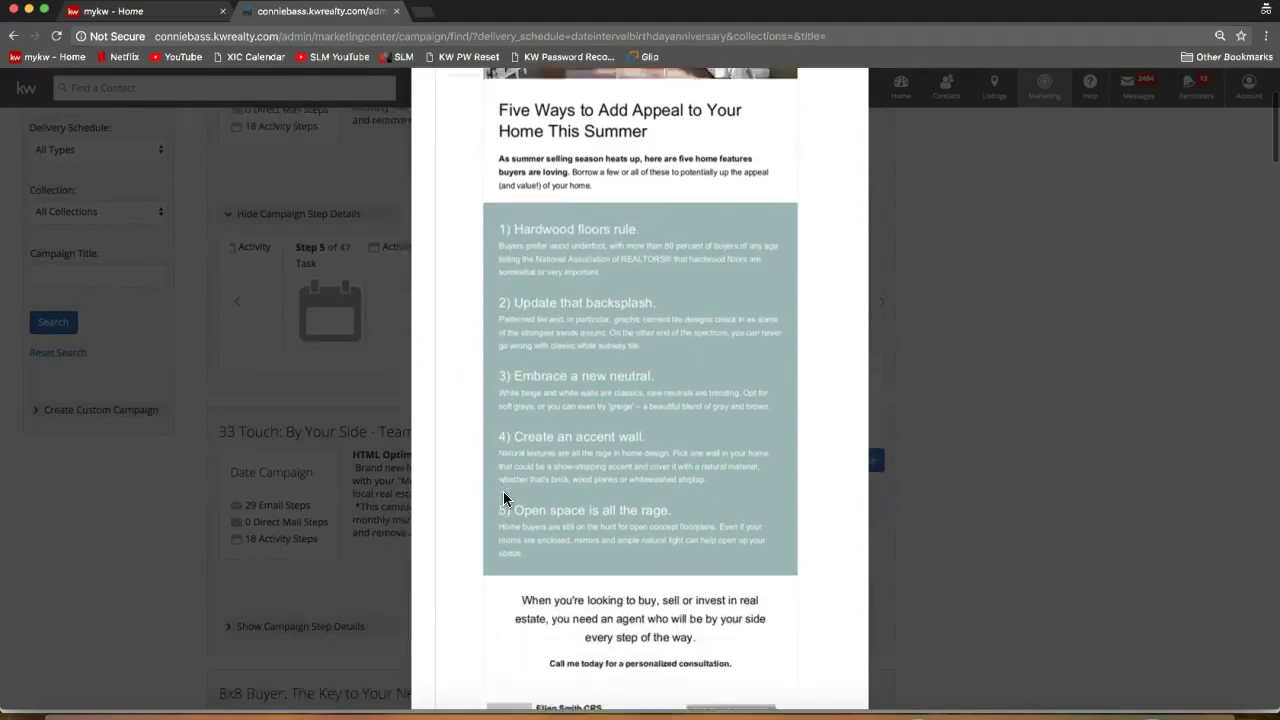
scroll(503, 497, "down", 5)
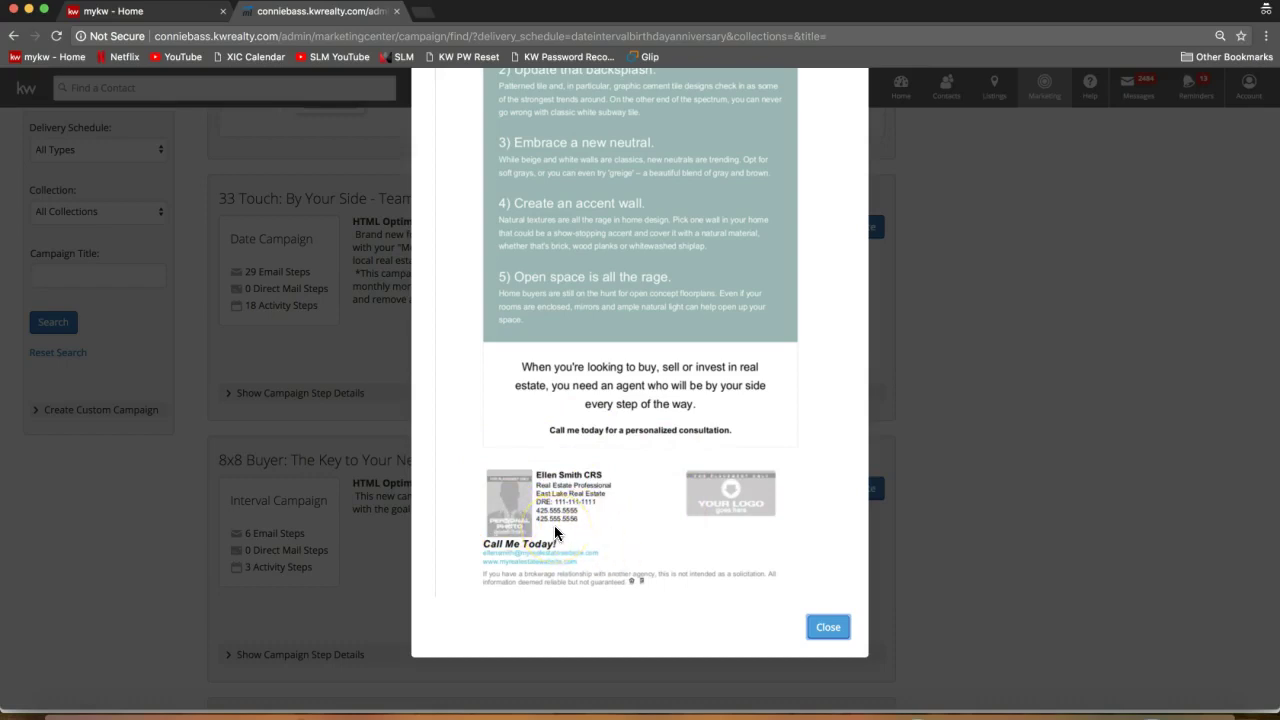
left_click(829, 630)
scroll(976, 453, "up", 3)
scroll(976, 453, "up", 3)
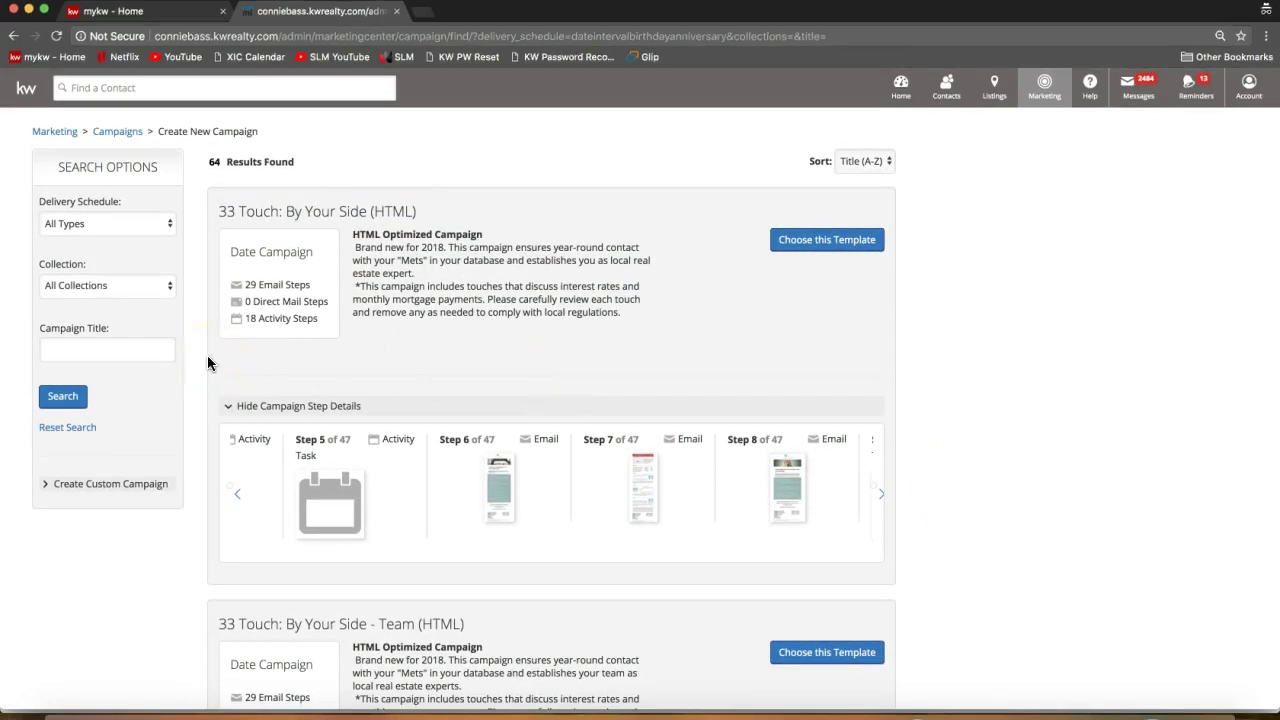
Step: Choose the 33 Touch: By Your Side (HTML) template for the new campaign
left_click(106, 350)
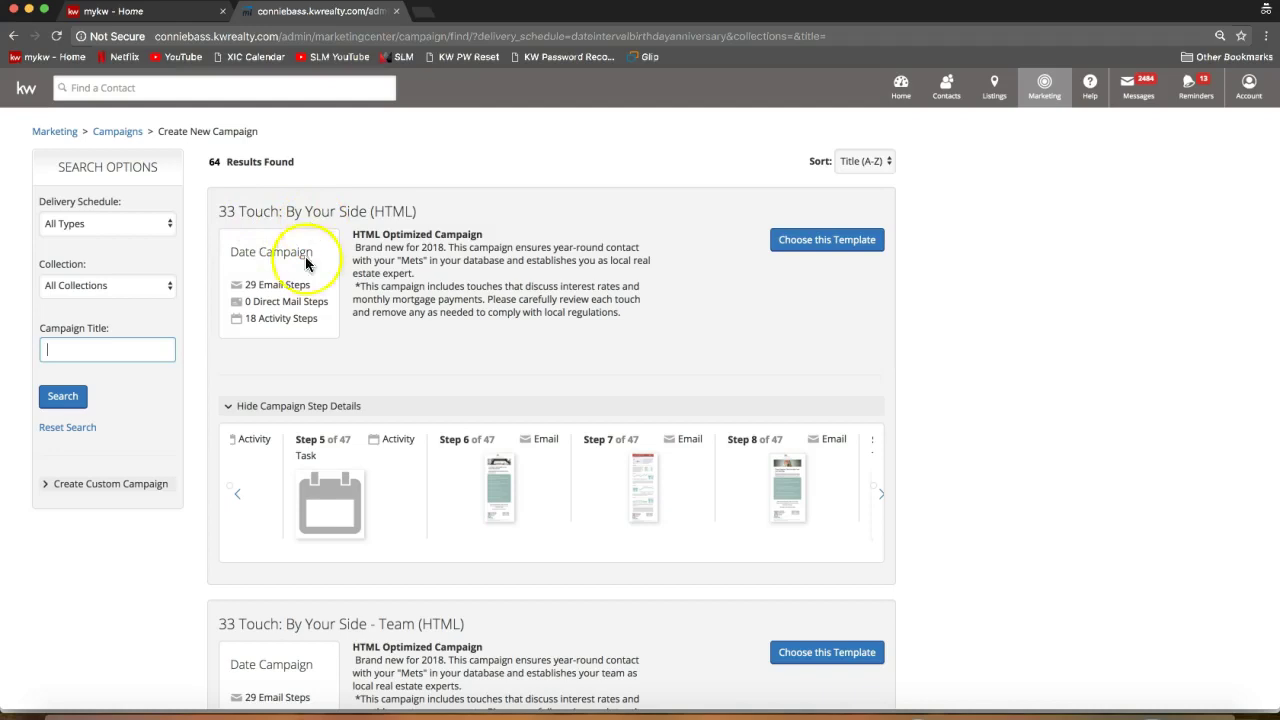
left_click_drag(240, 285, 318, 289)
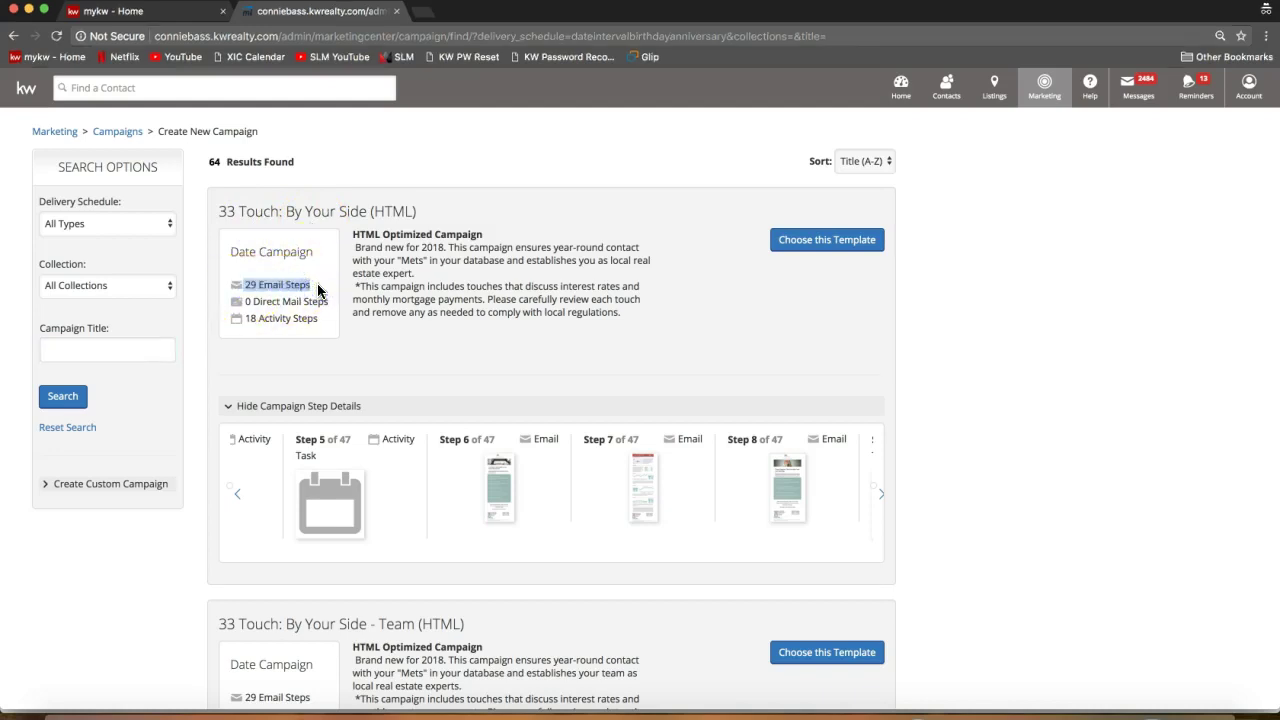
left_click(790, 330)
left_click(822, 250)
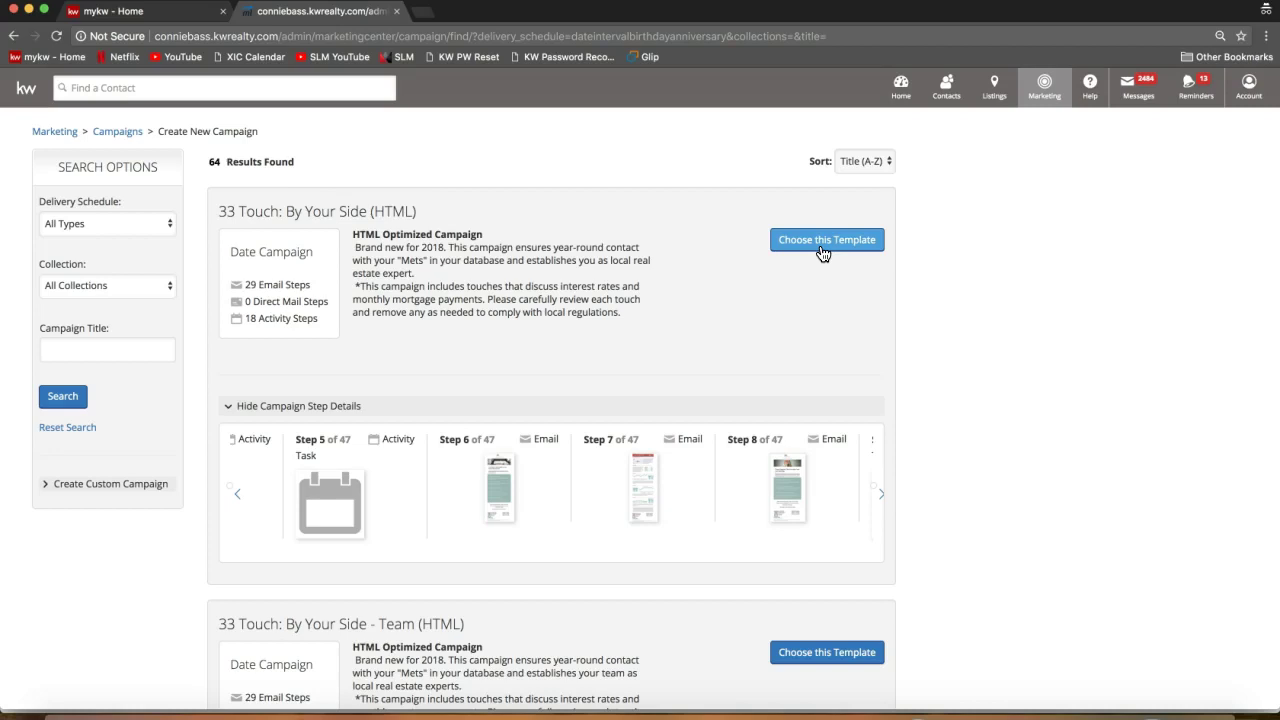
left_click(823, 251)
left_click(826, 250)
left_click(731, 448)
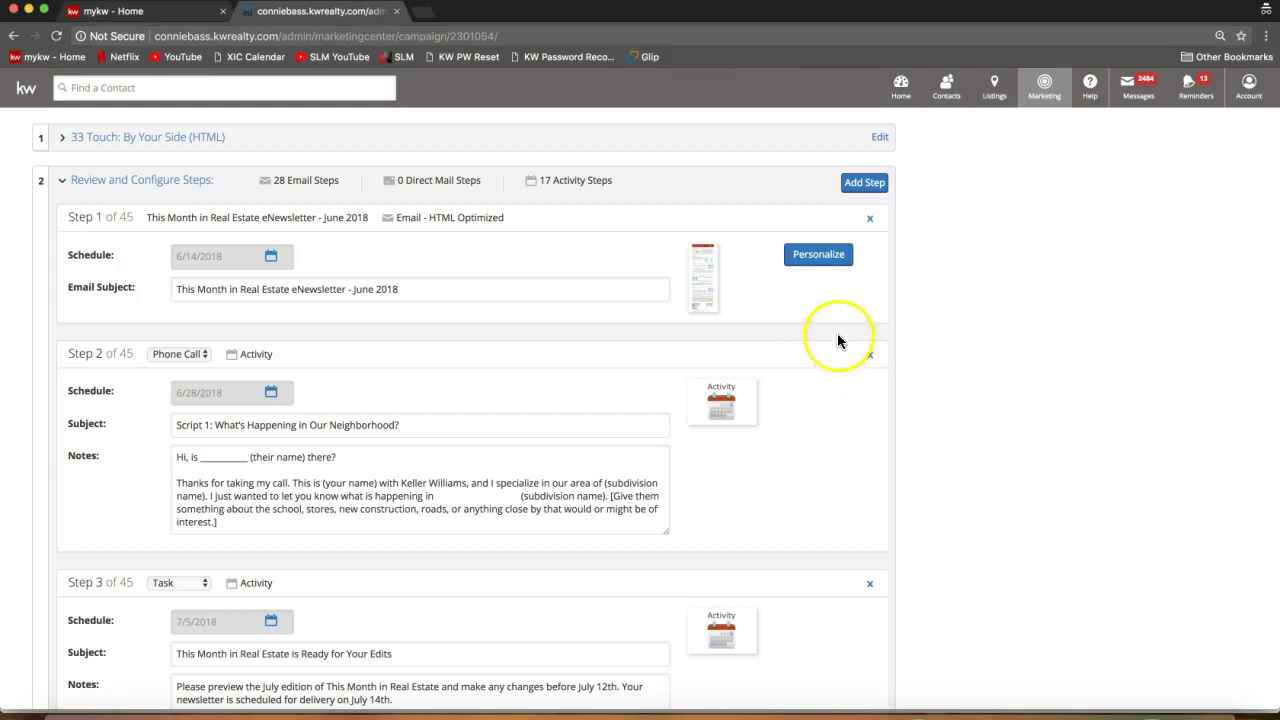
Step: Examine the schedule dates, email subjects, notes and personalization options of the campaign's first six steps
left_click(830, 262)
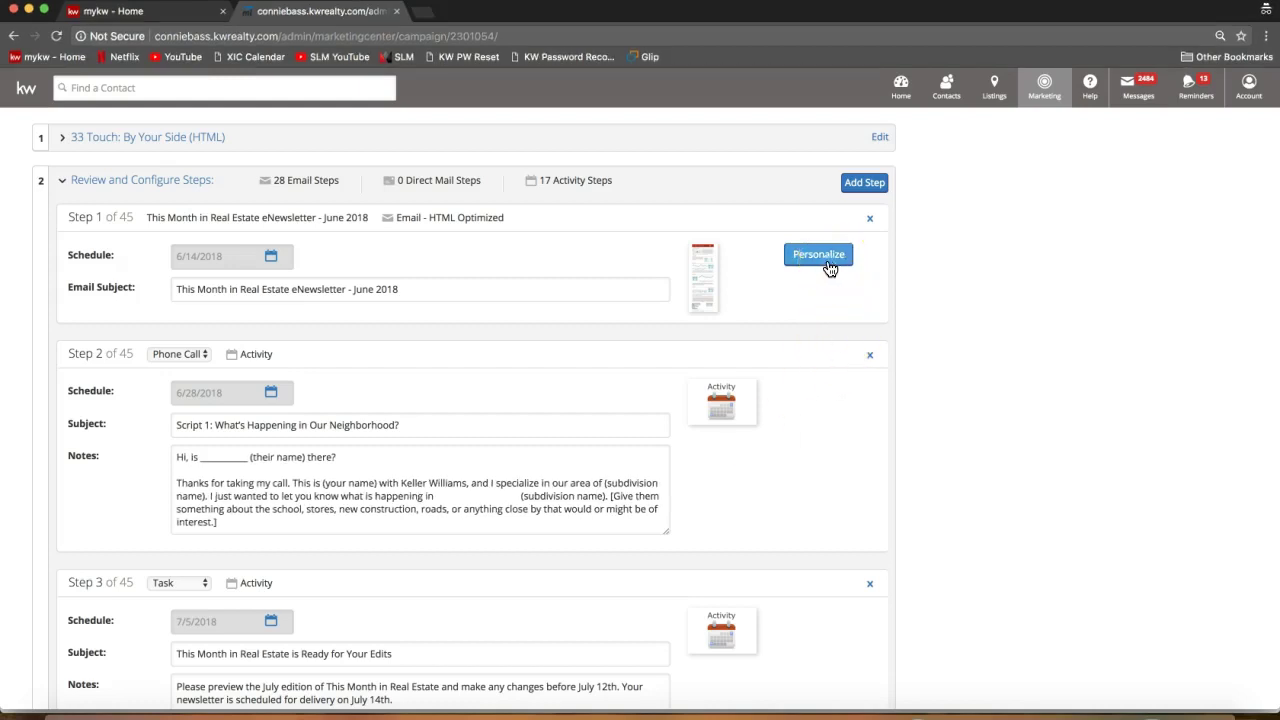
left_click(704, 291)
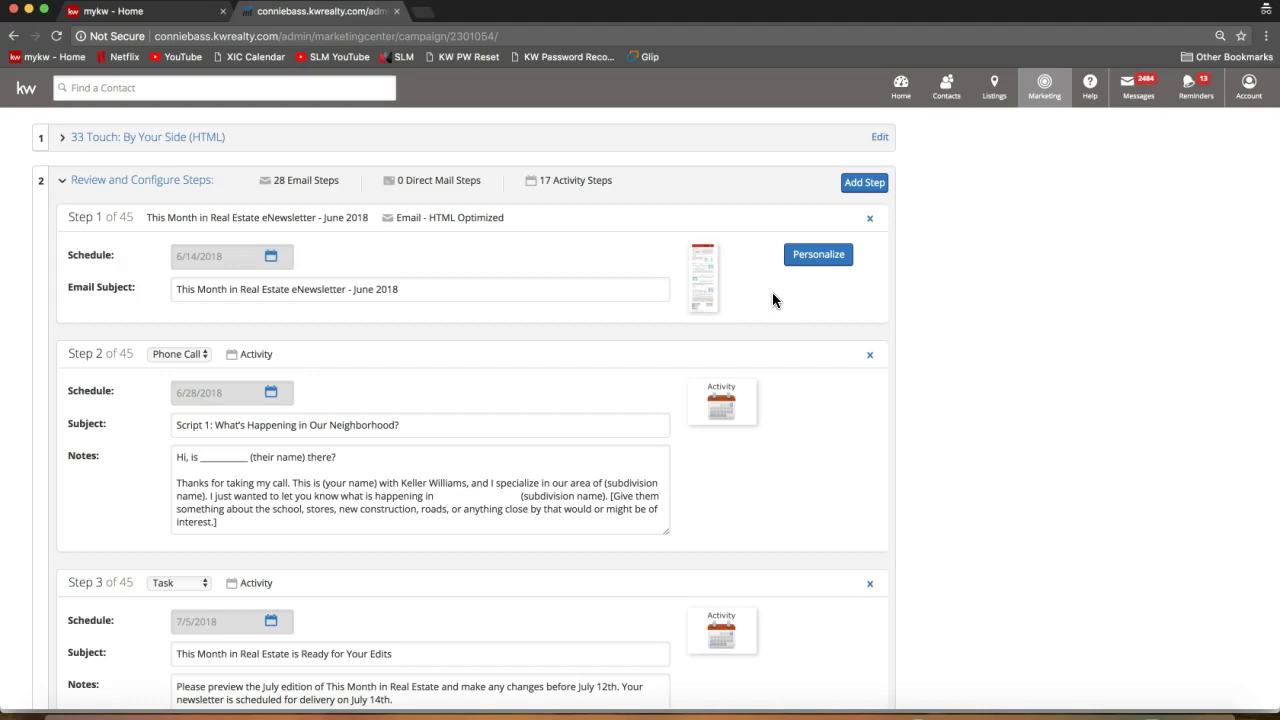
scroll(772, 293, "down", 2)
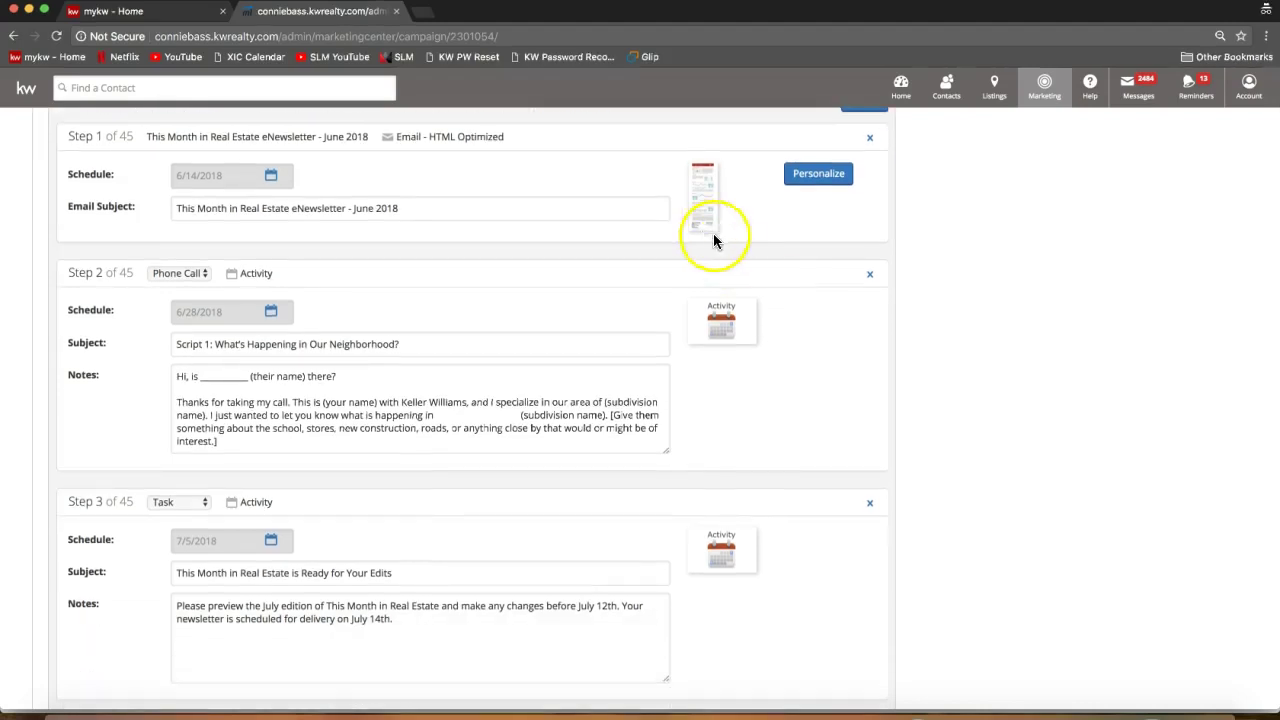
scroll(767, 254, "down", 6)
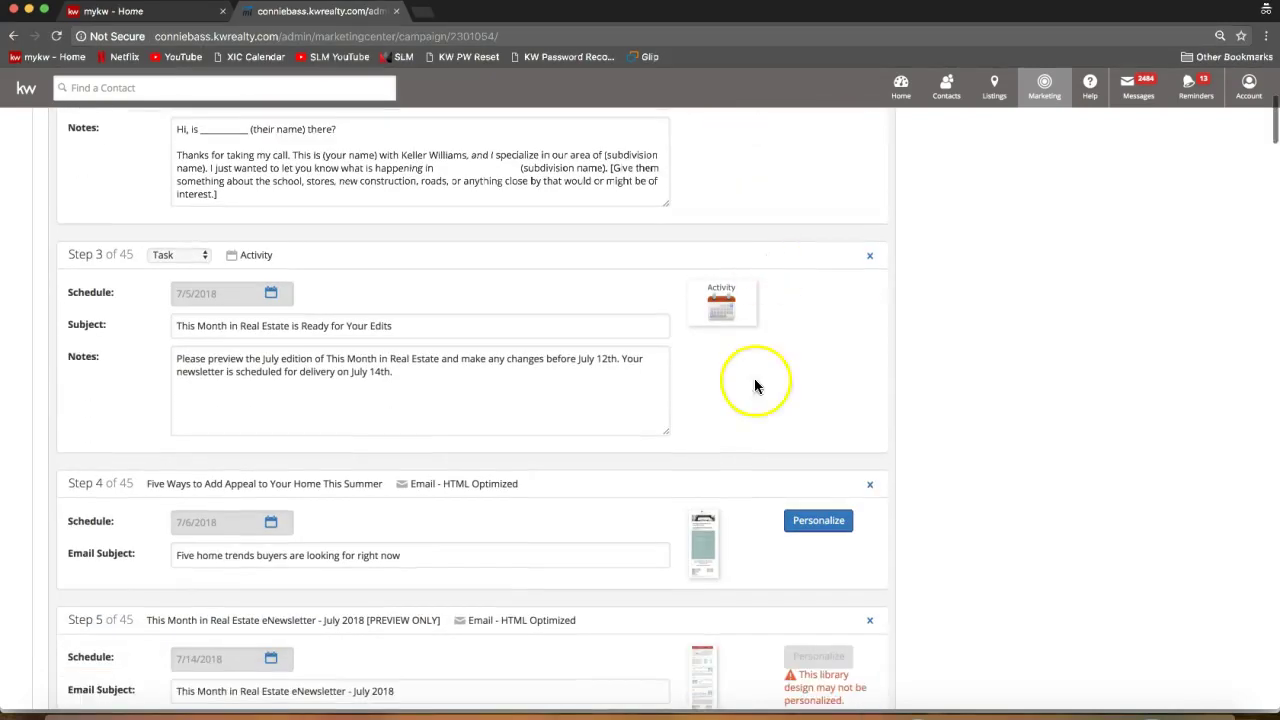
scroll(749, 425, "down", 4)
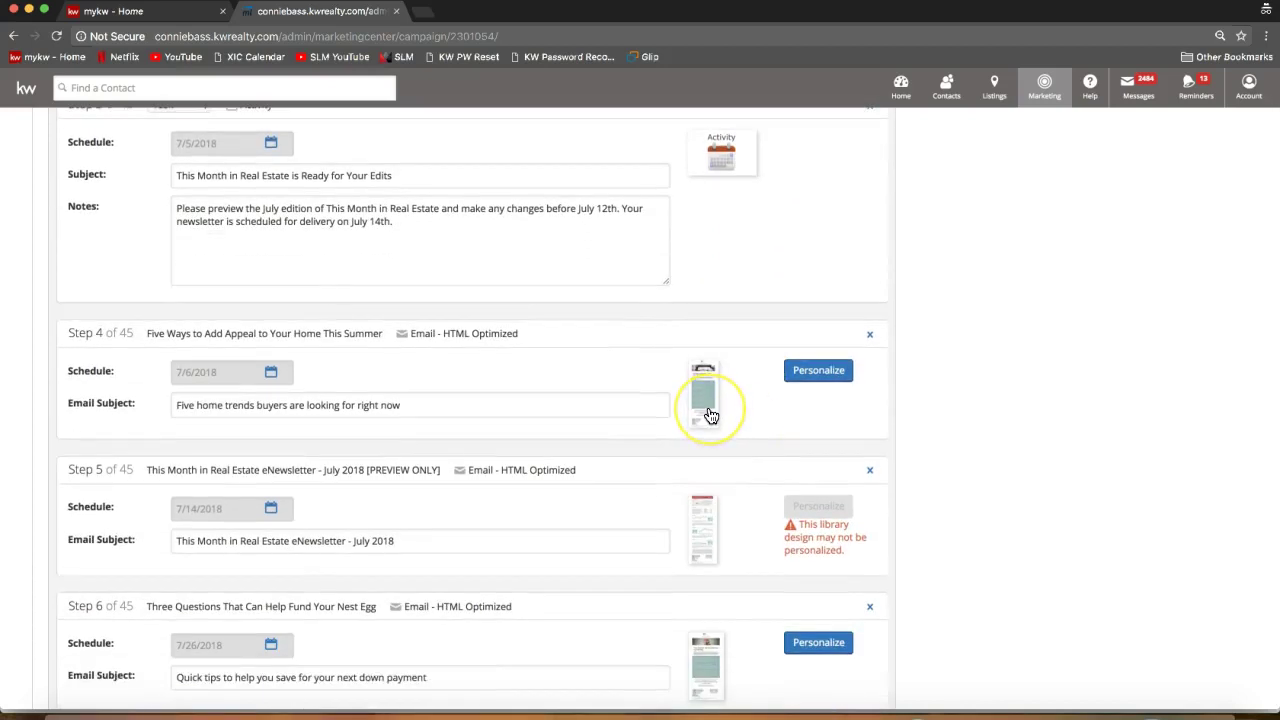
left_click(297, 406)
left_click(186, 381)
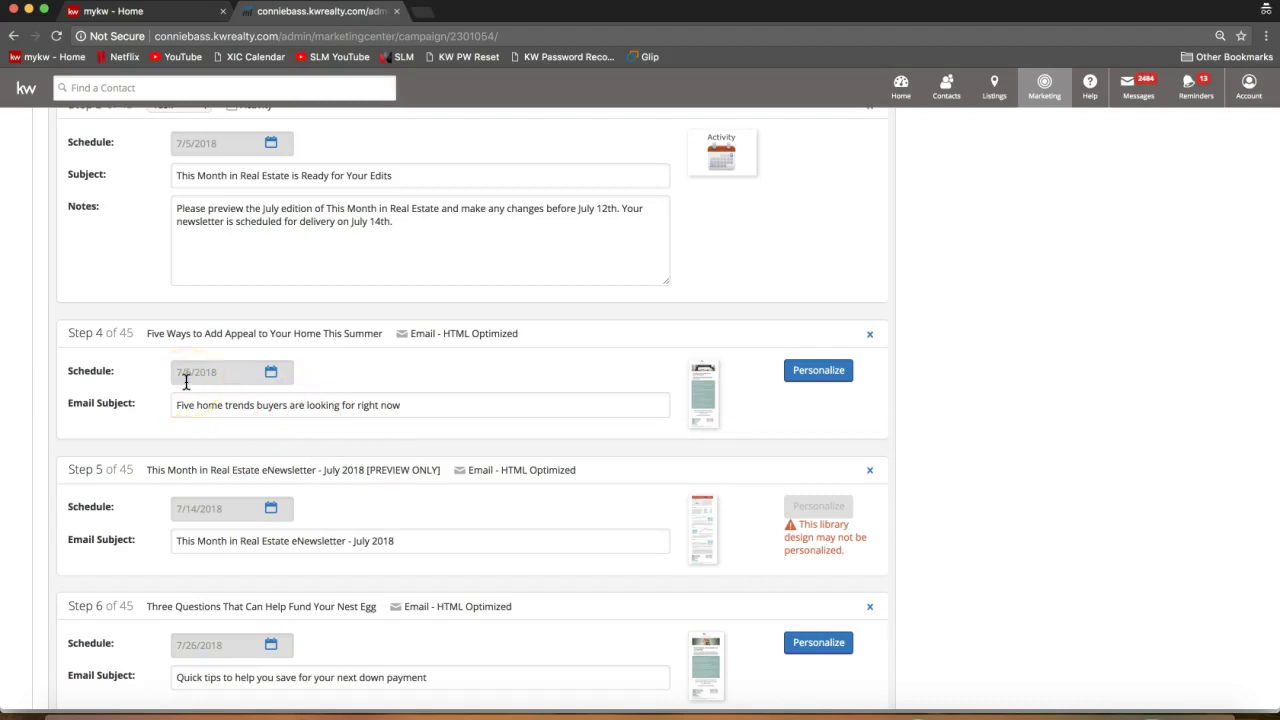
left_click(651, 432)
left_click(874, 441)
scroll(874, 439, "up", 2)
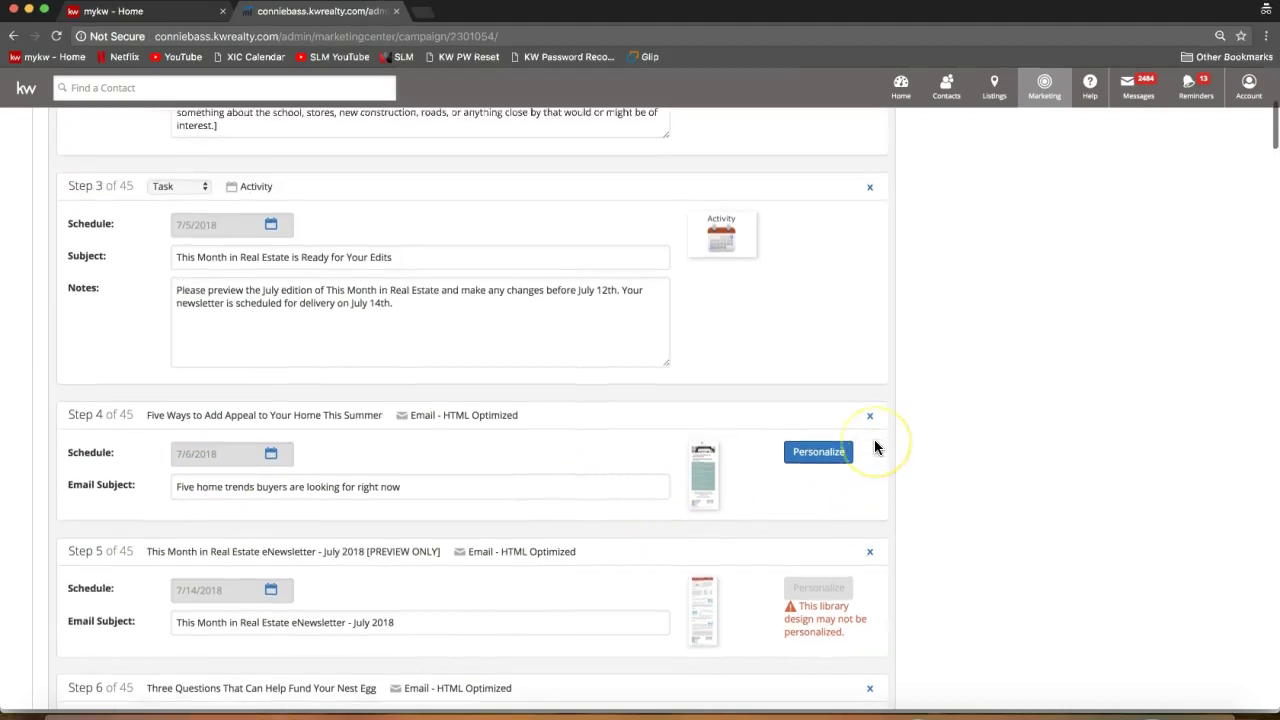
Step: Add a campaign step of type Email to the 33 Touch: By Your Side (HTML) campaign
scroll(874, 440, "up", 5)
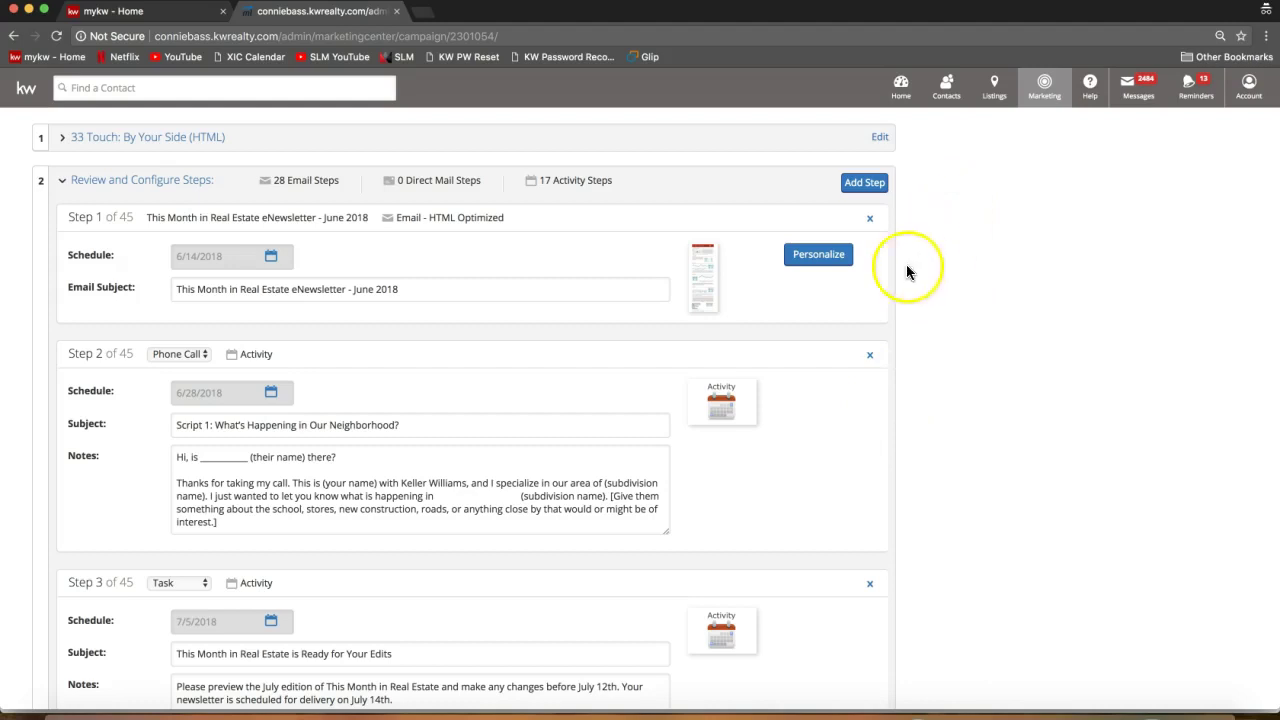
left_click(866, 190)
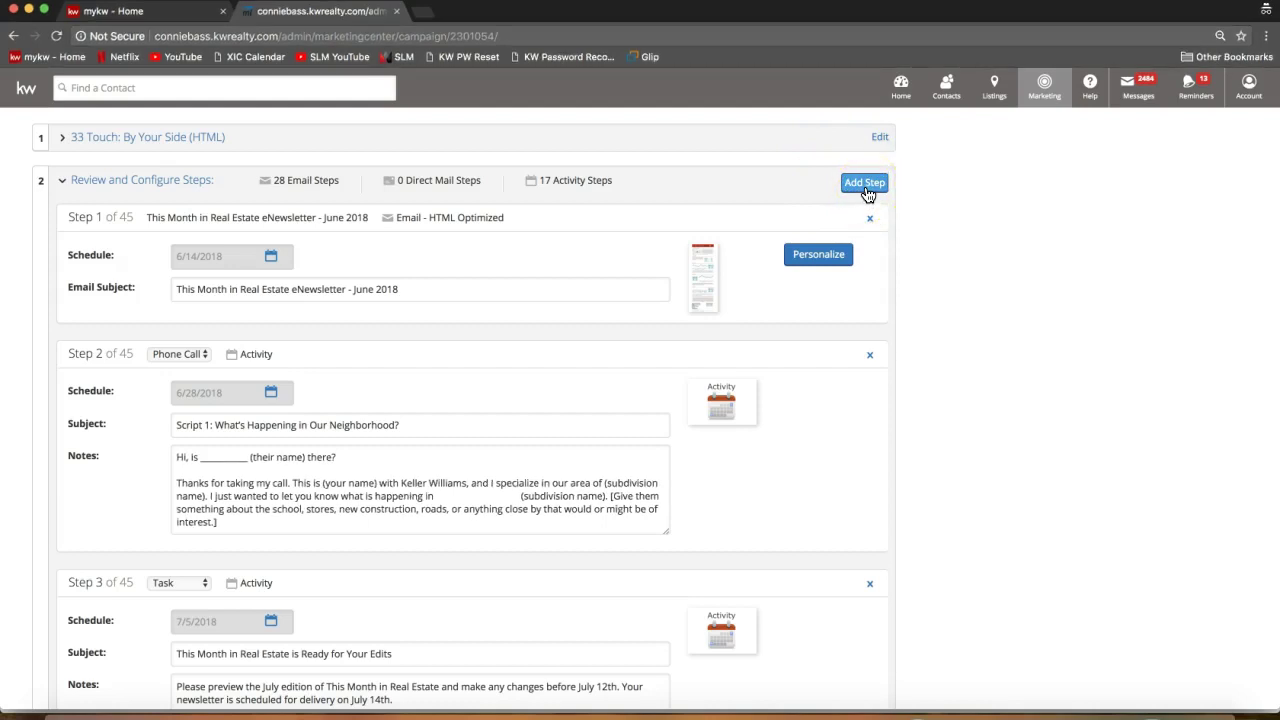
left_click(865, 185)
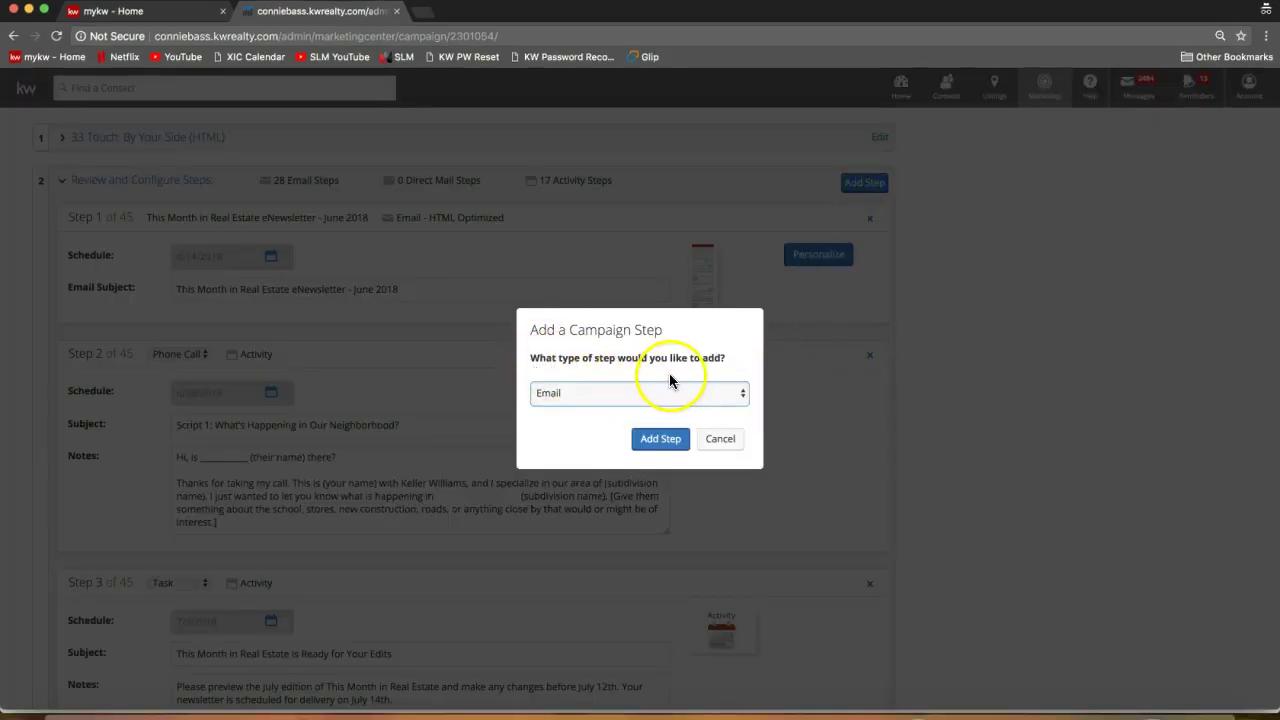
left_click(642, 394)
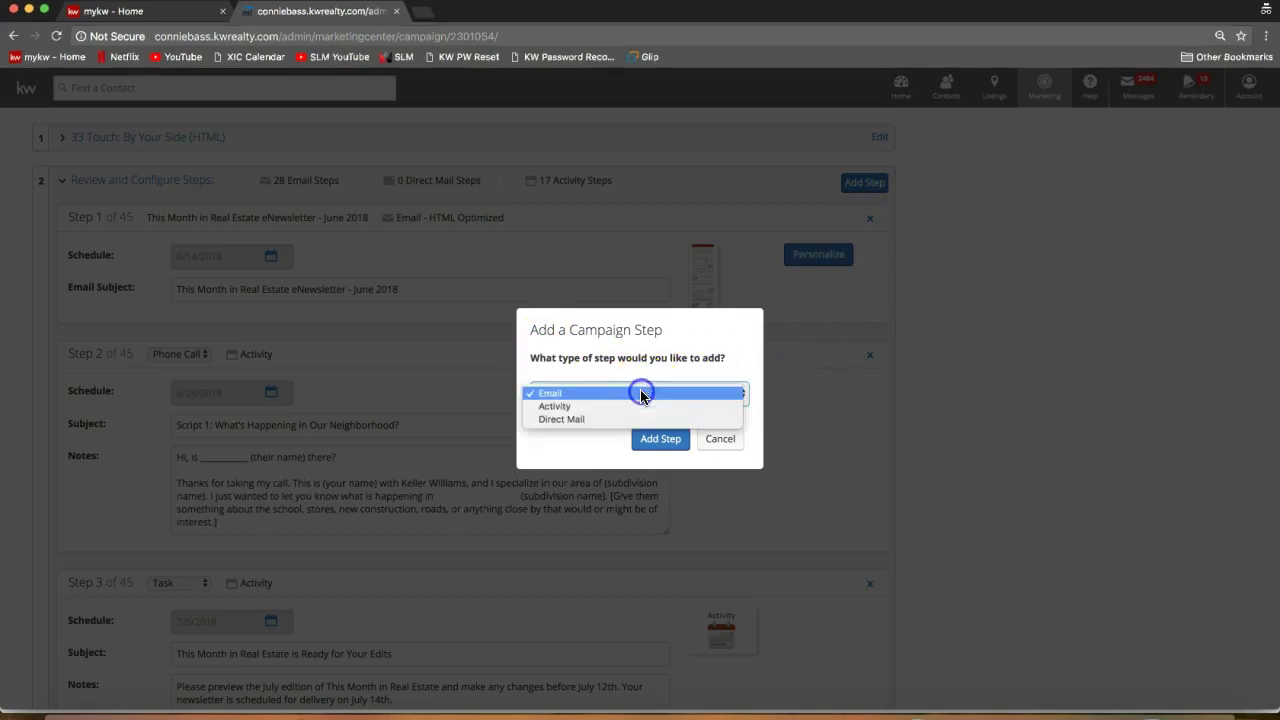
left_click(561, 395)
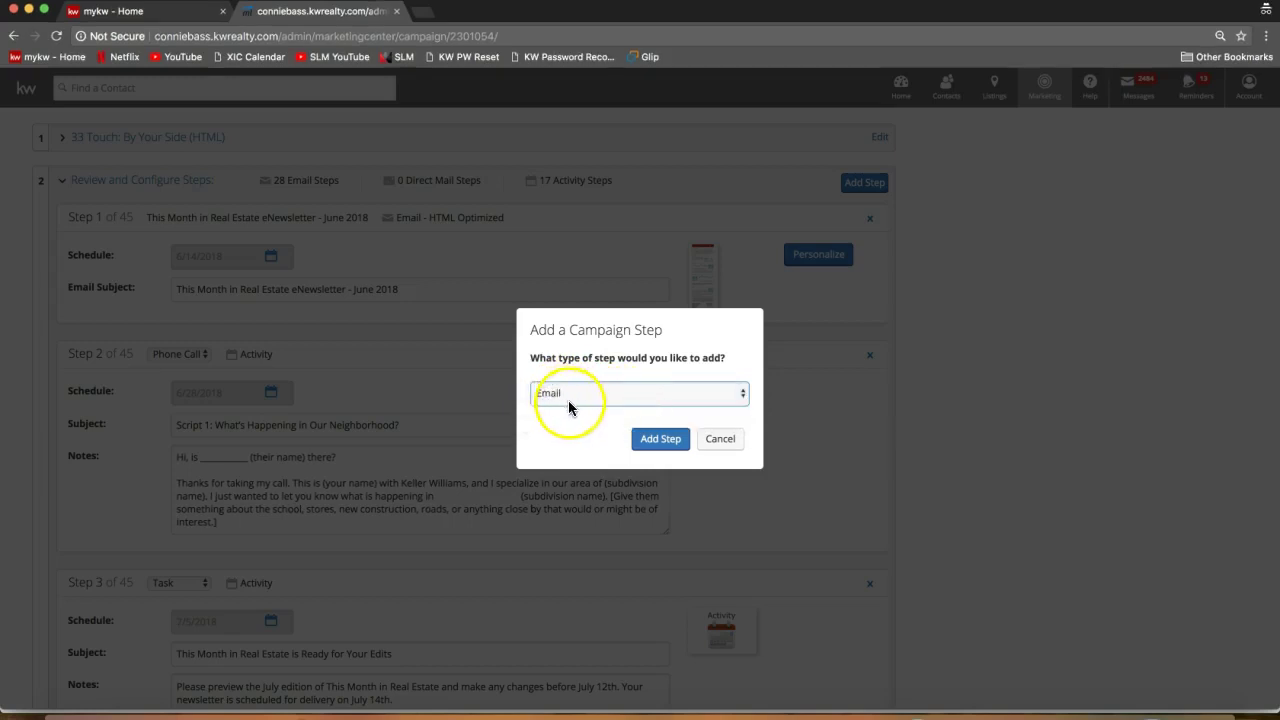
left_click(652, 450)
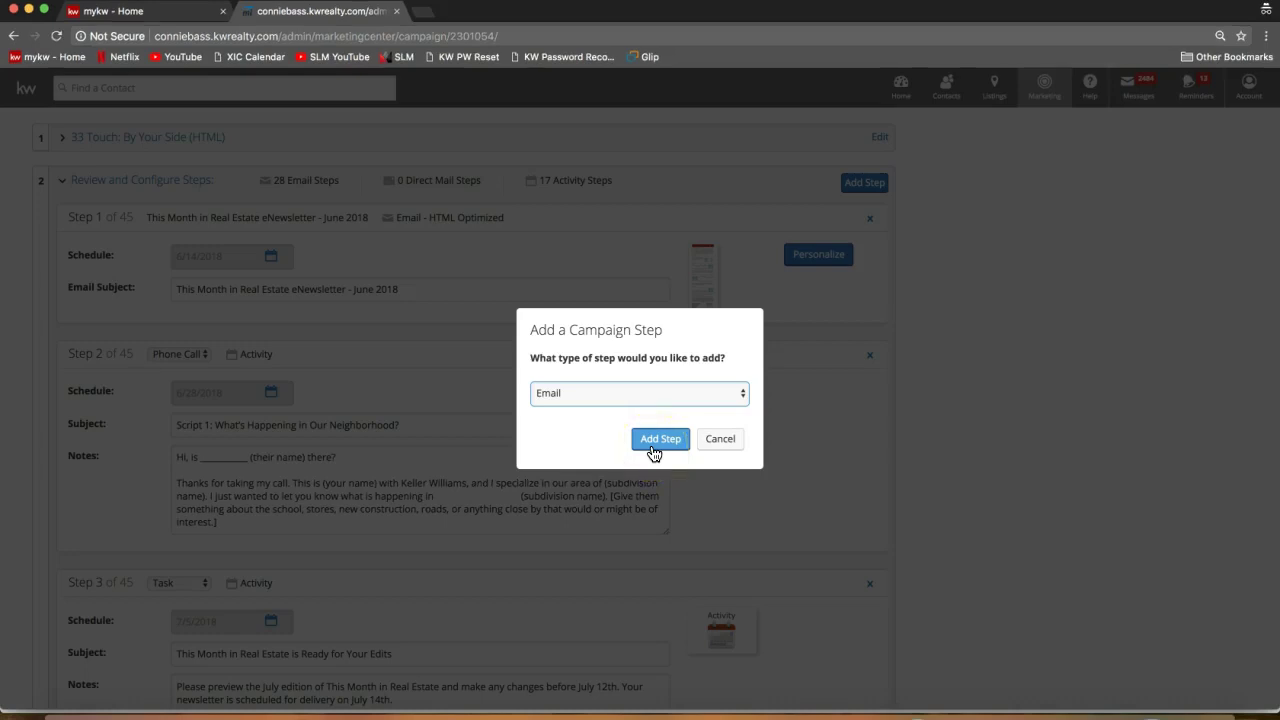
left_click(651, 446)
left_click(646, 580)
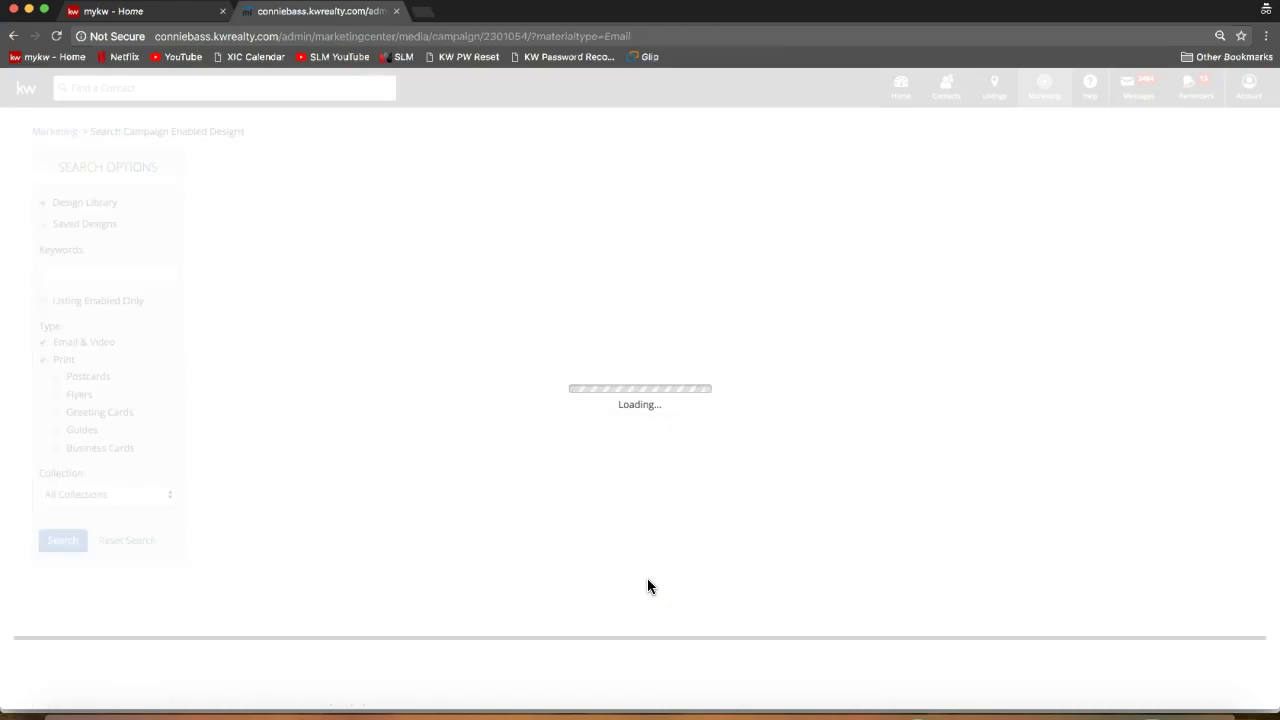
left_click(889, 417)
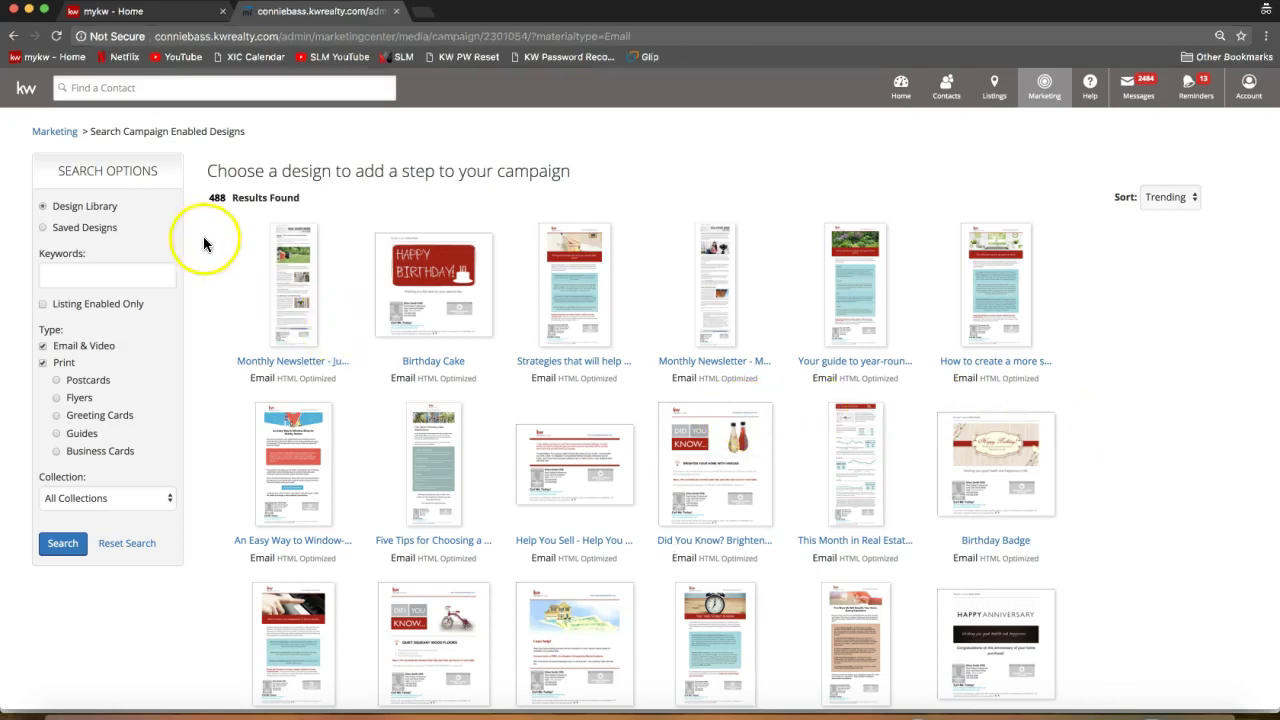
Step: Browse the campaign-enabled email designs and open Did You Know? Foil Common Painting Mess-ups
left_click_drag(208, 197, 308, 194)
left_click(240, 203)
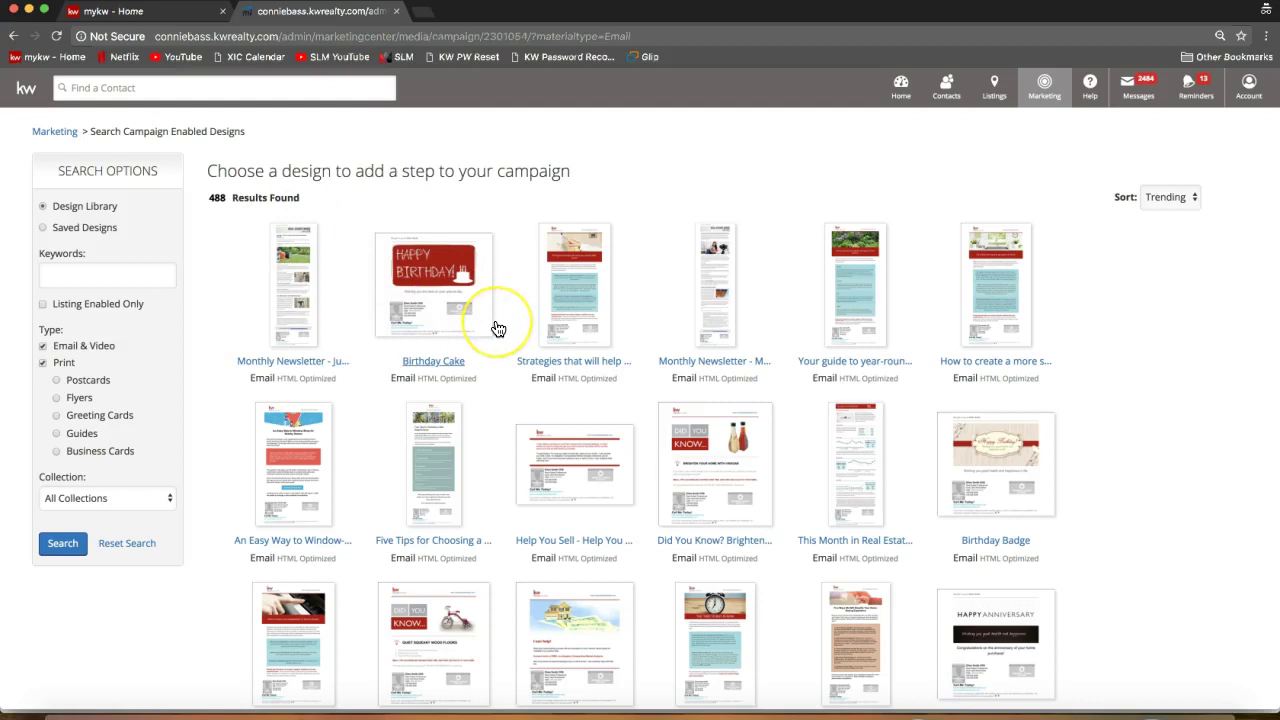
scroll(498, 329, "down", 5)
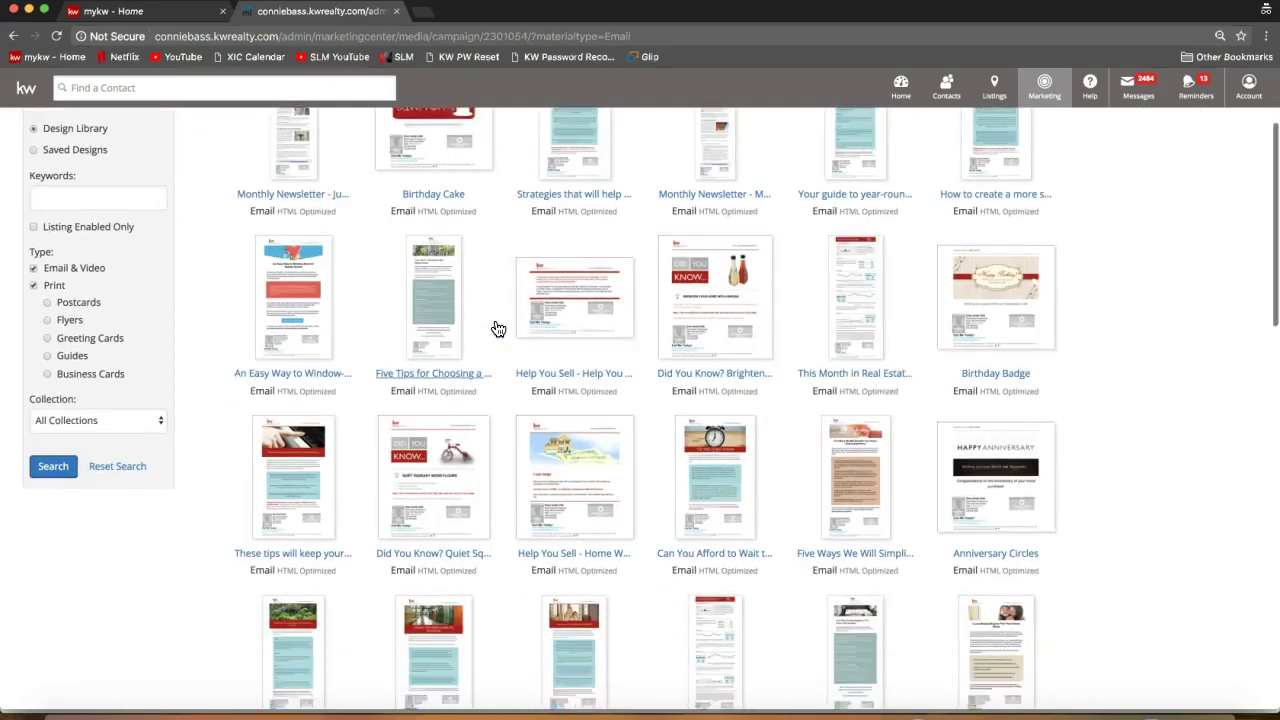
scroll(498, 329, "down", 5)
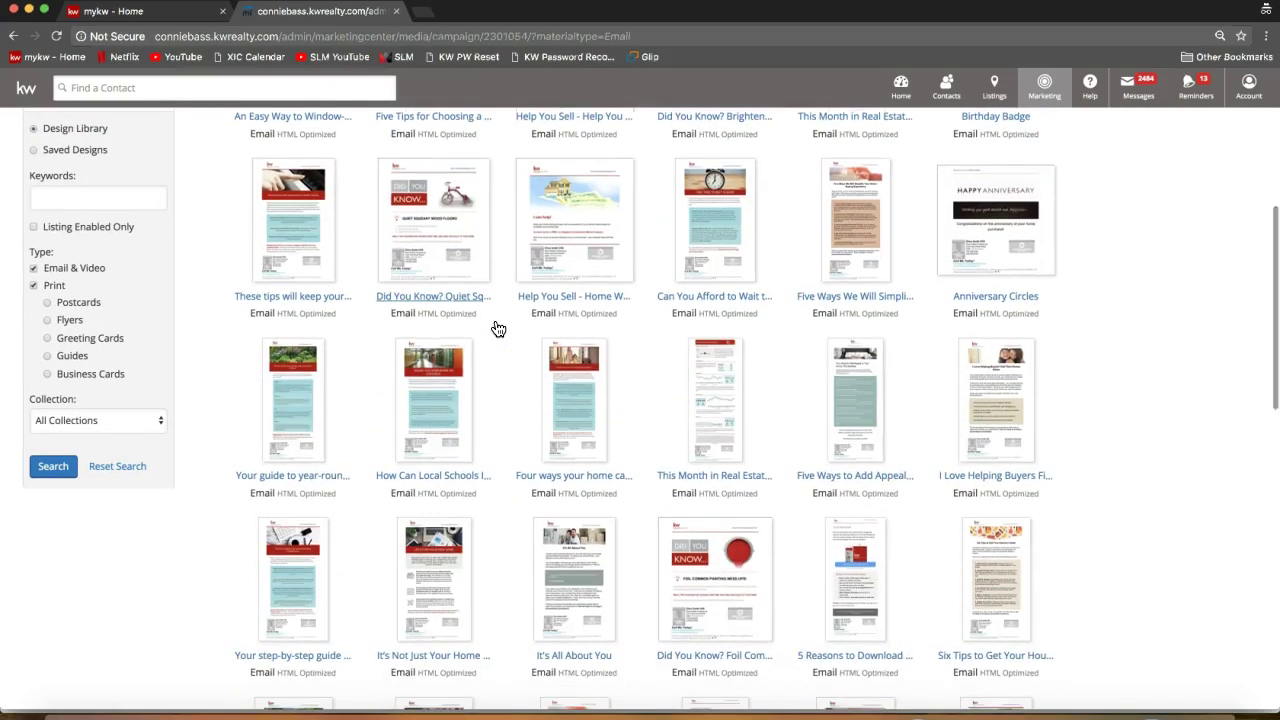
scroll(498, 329, "down", 1)
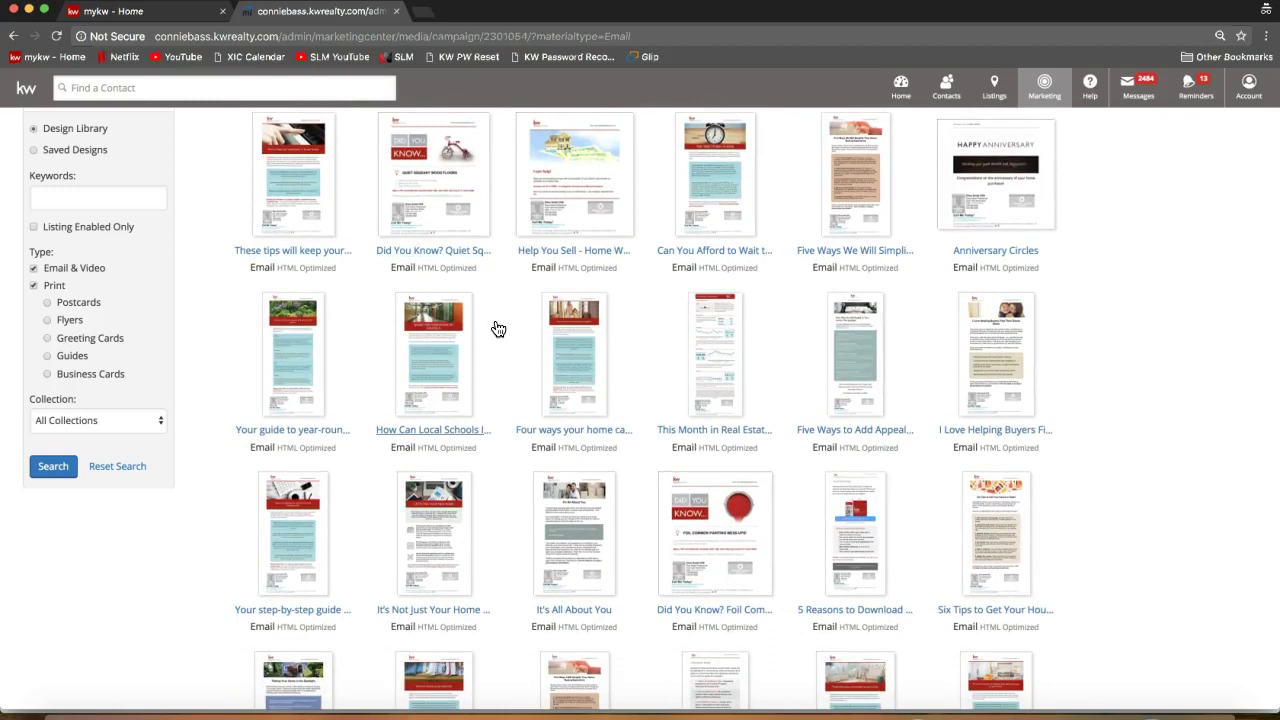
scroll(657, 354, "down", 3)
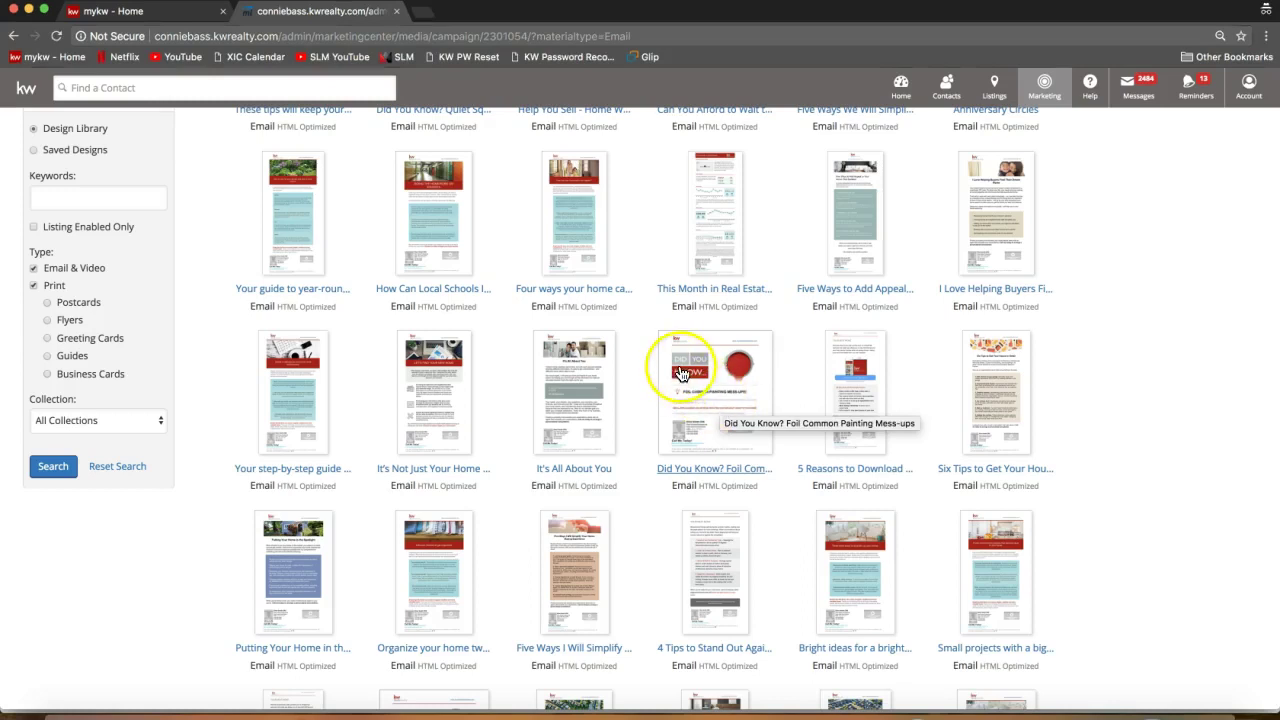
scroll(697, 381, "up", 1)
scroll(697, 381, "down", 1)
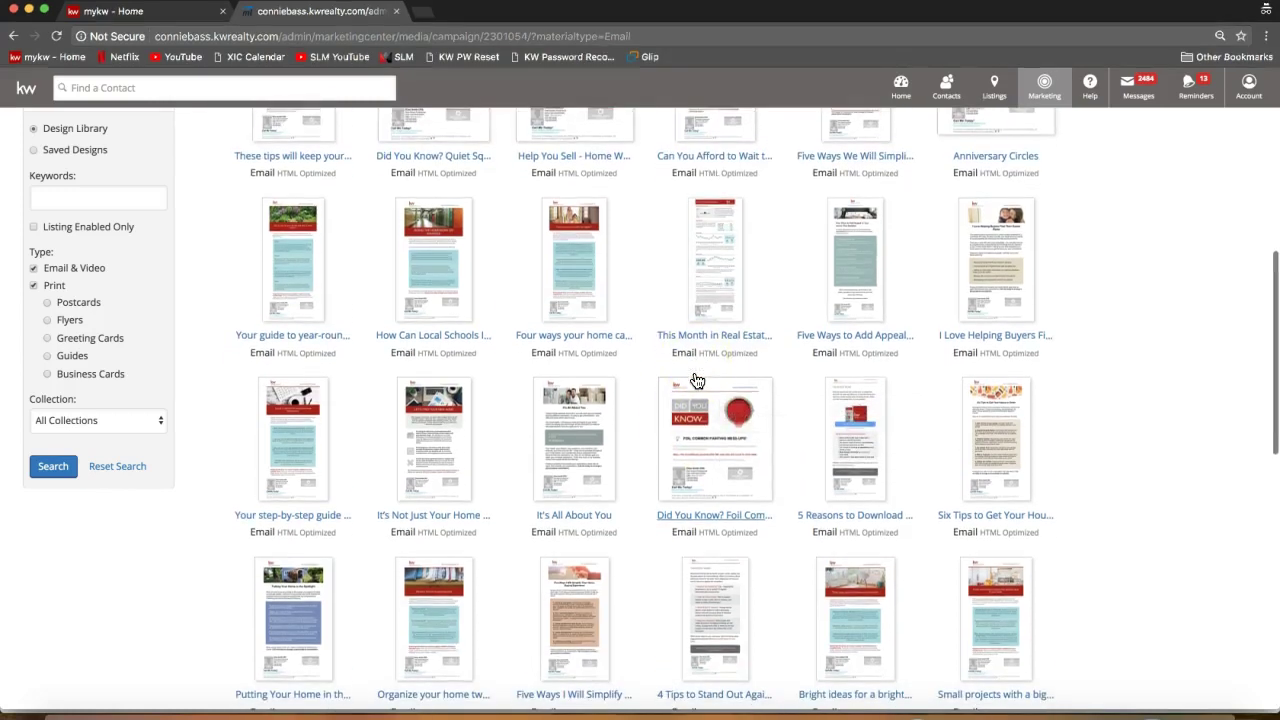
left_click(705, 430)
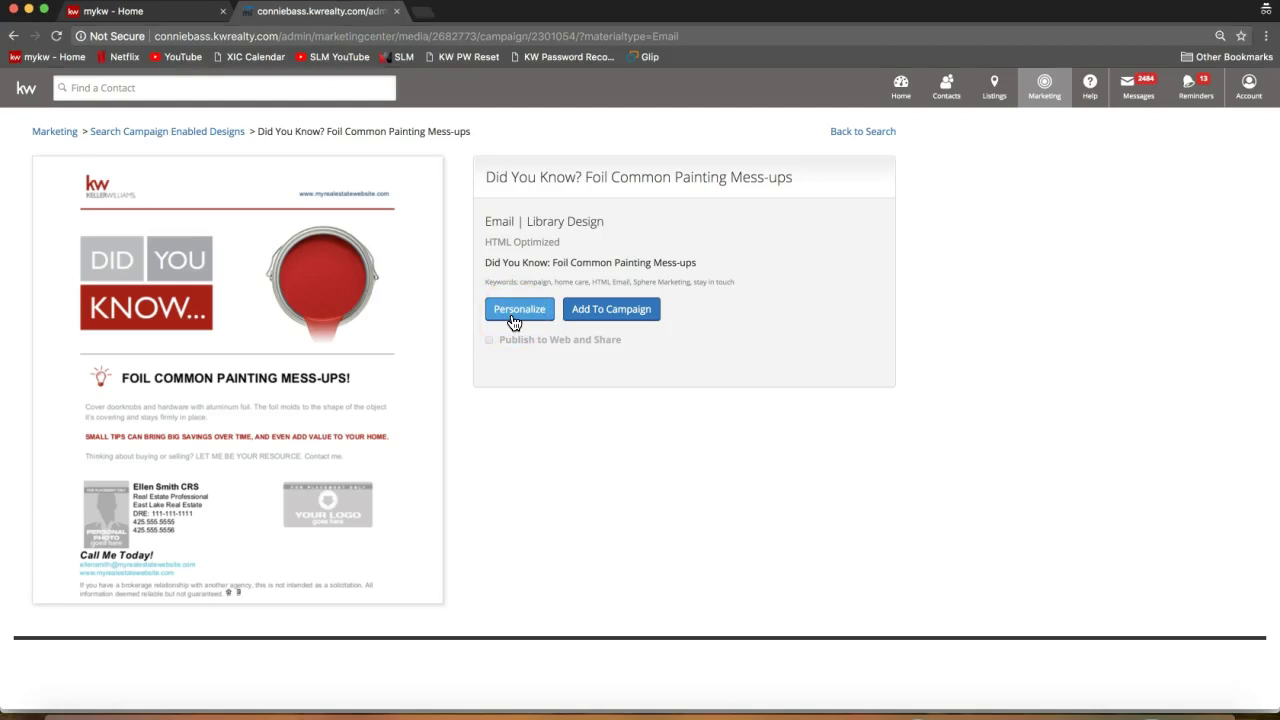
Step: Add the Did You Know? Foil Common Painting Mess-ups design to the campaign without personalizing it
left_click(249, 409)
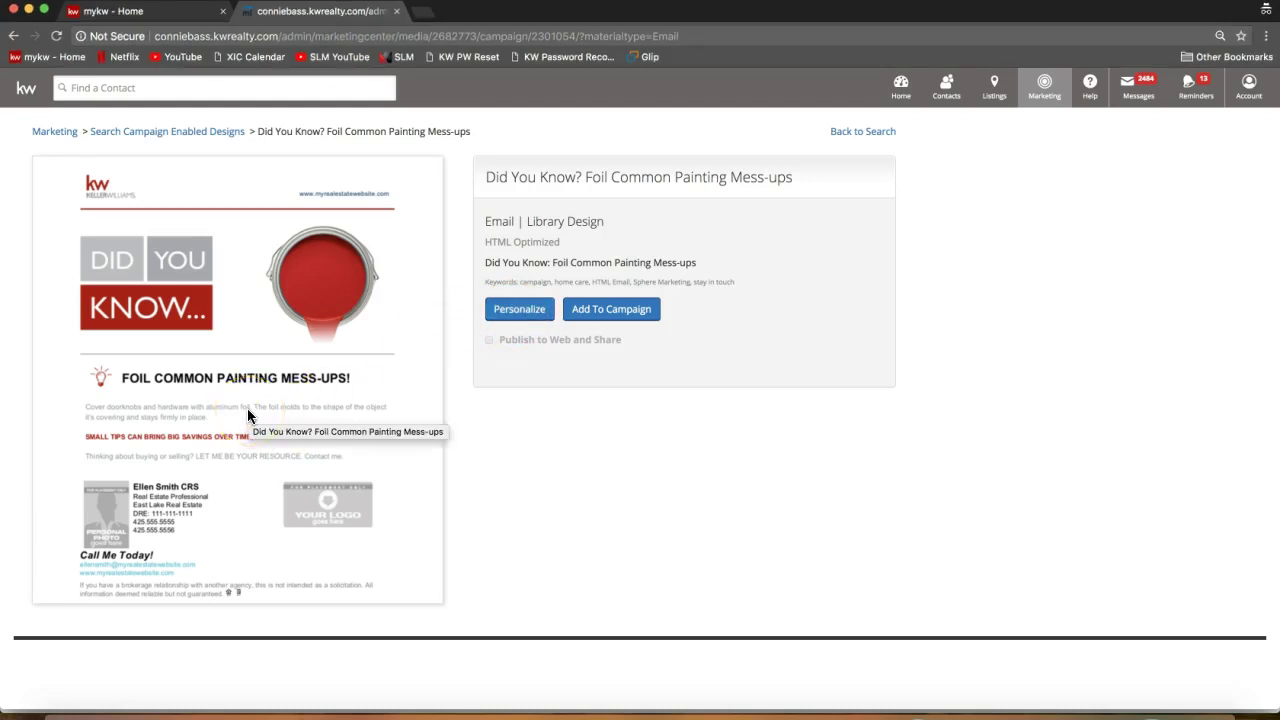
left_click(524, 313)
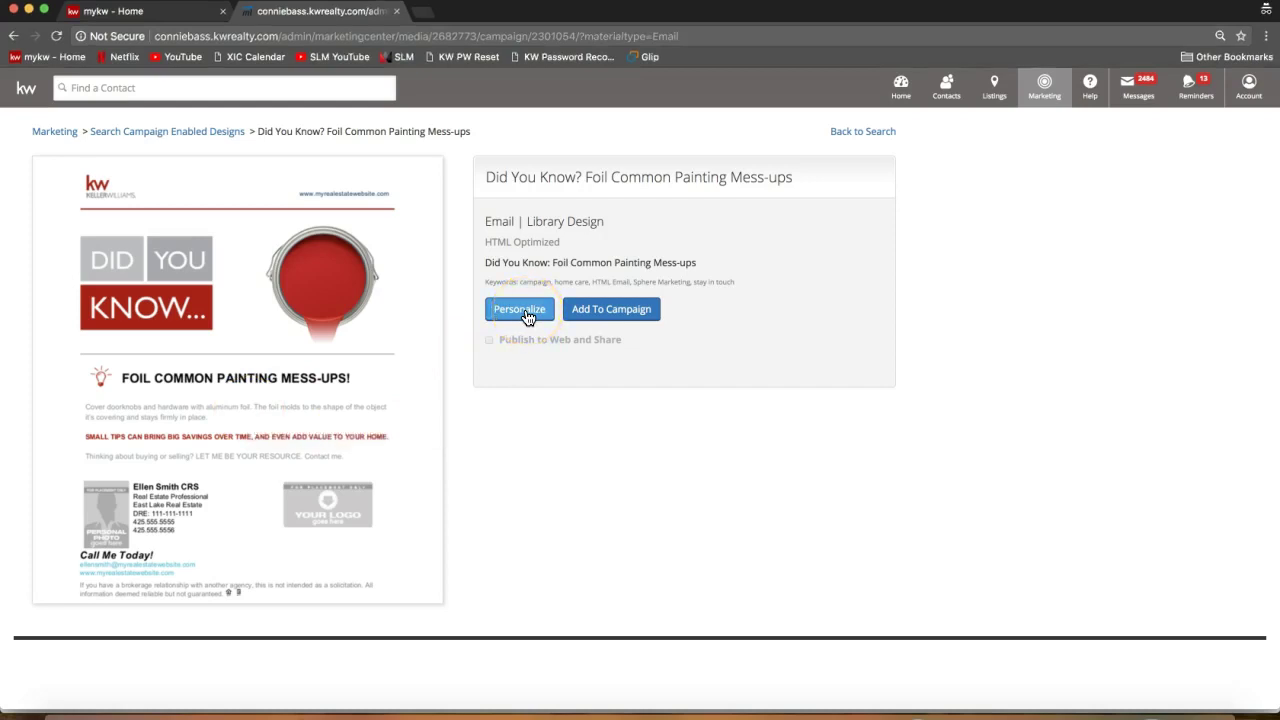
left_click(525, 315)
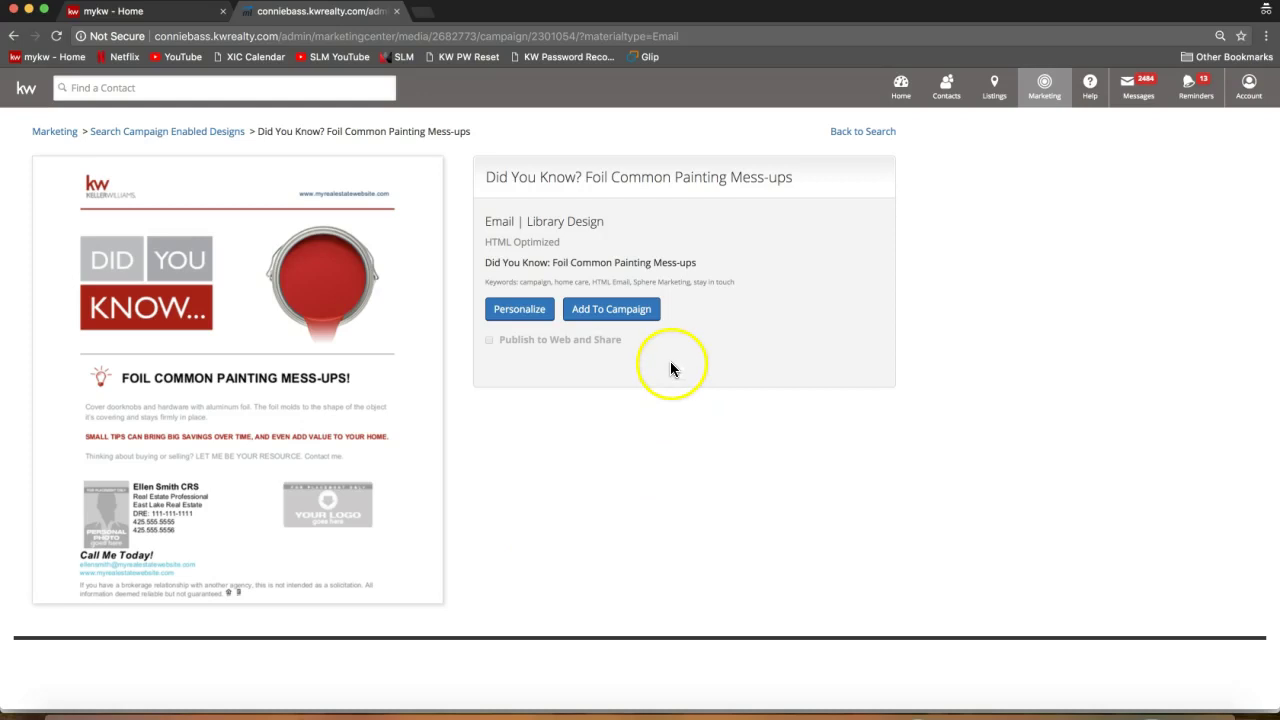
left_click(621, 309)
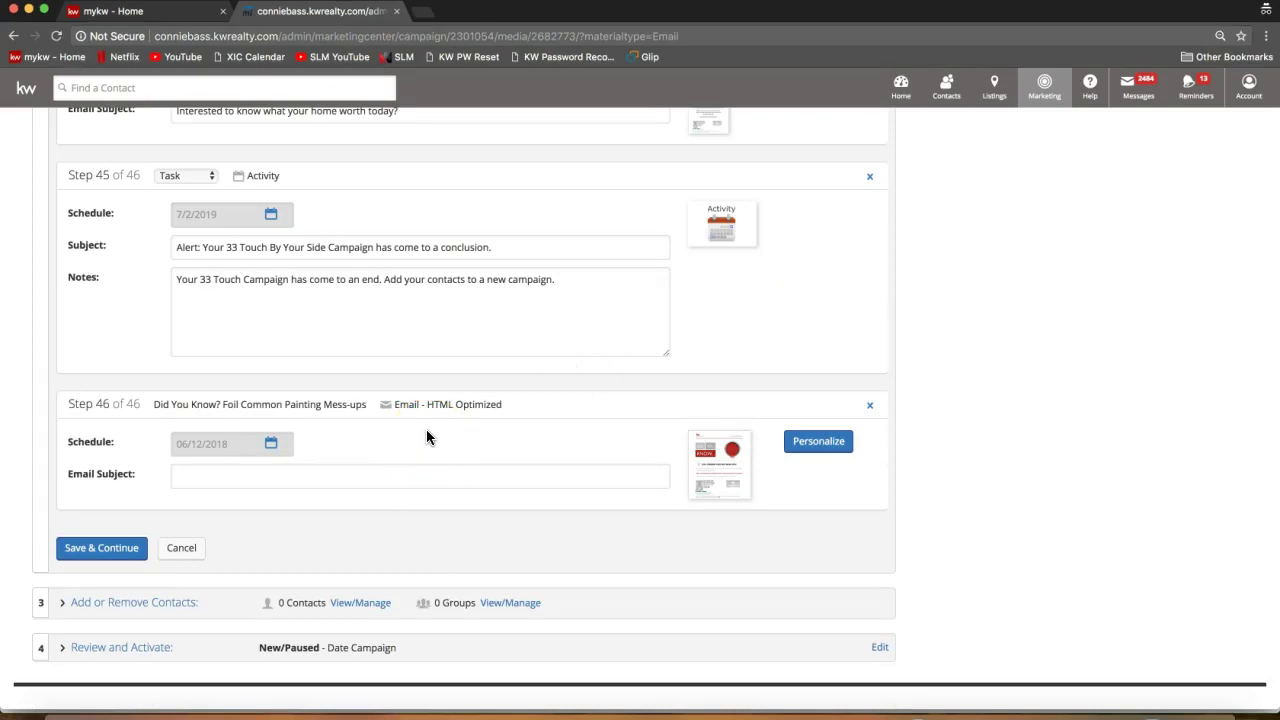
Step: Give the added Step 46 email the subject "Did You Know? Here is a Great Housing Tip!" and schedule it for 6/20/18
left_click(242, 474)
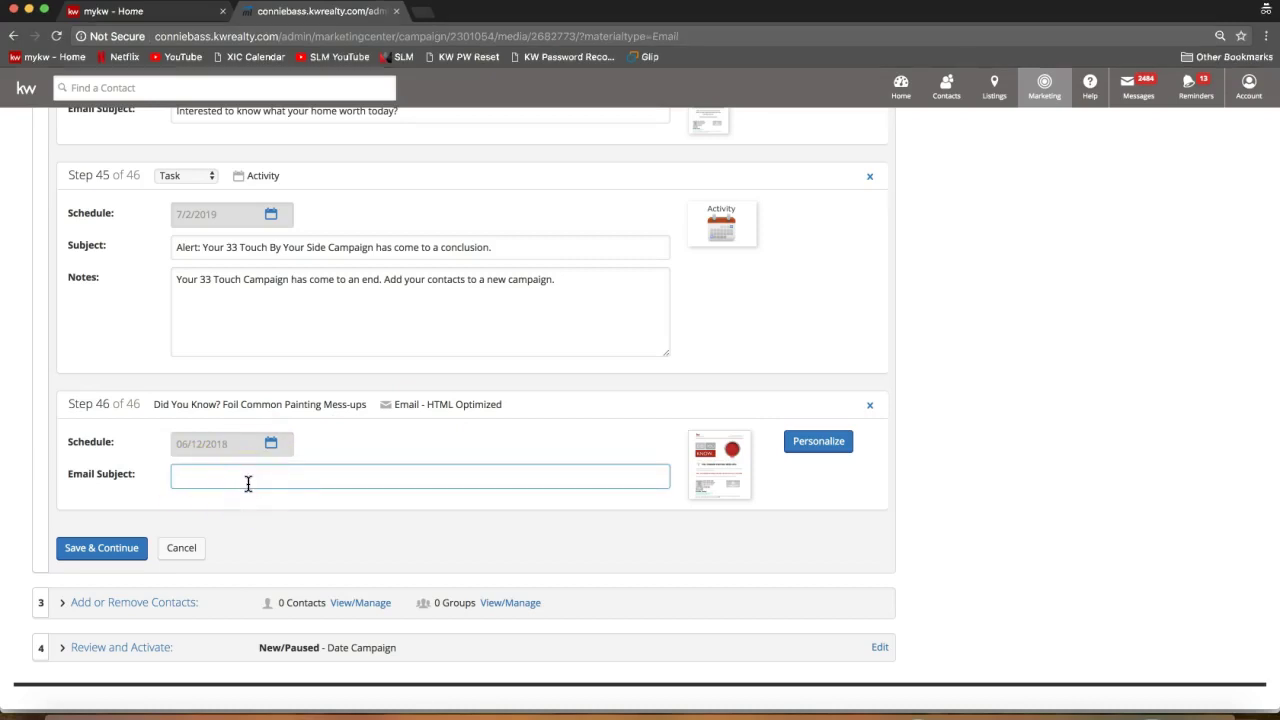
type("Did You Know? Here is a Great Housing Tip!")
left_click(205, 444)
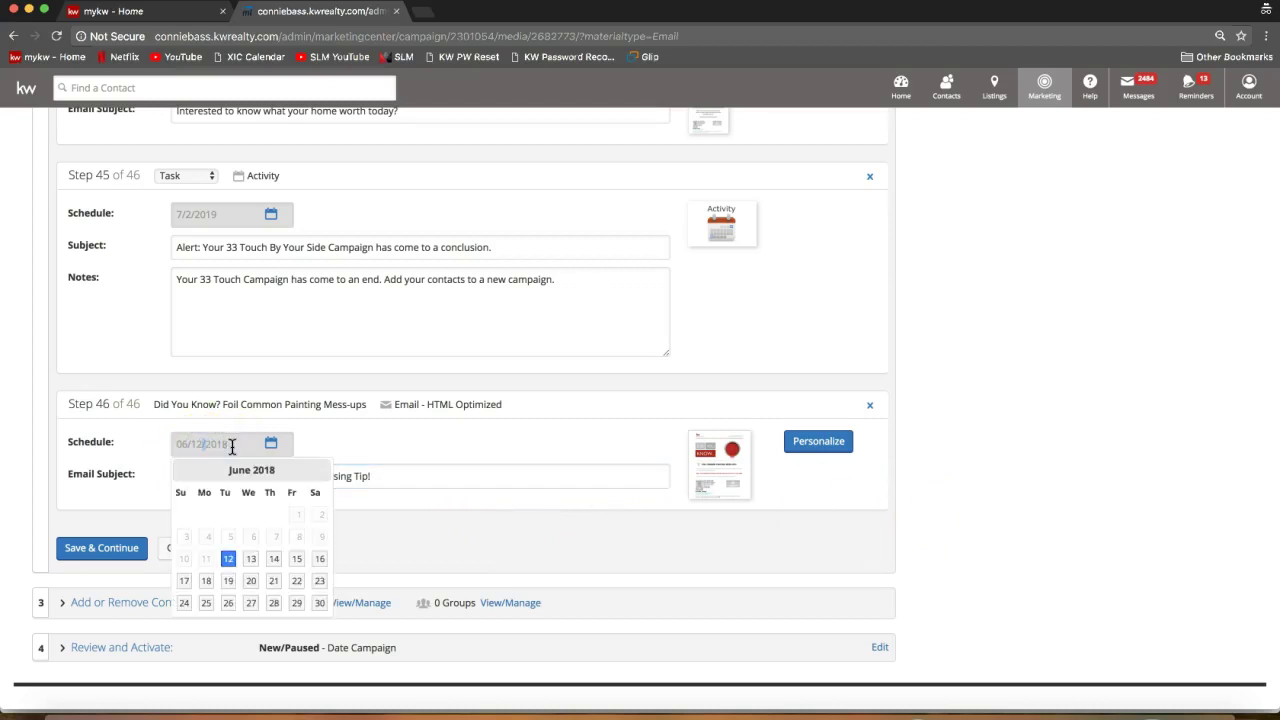
left_click(251, 582)
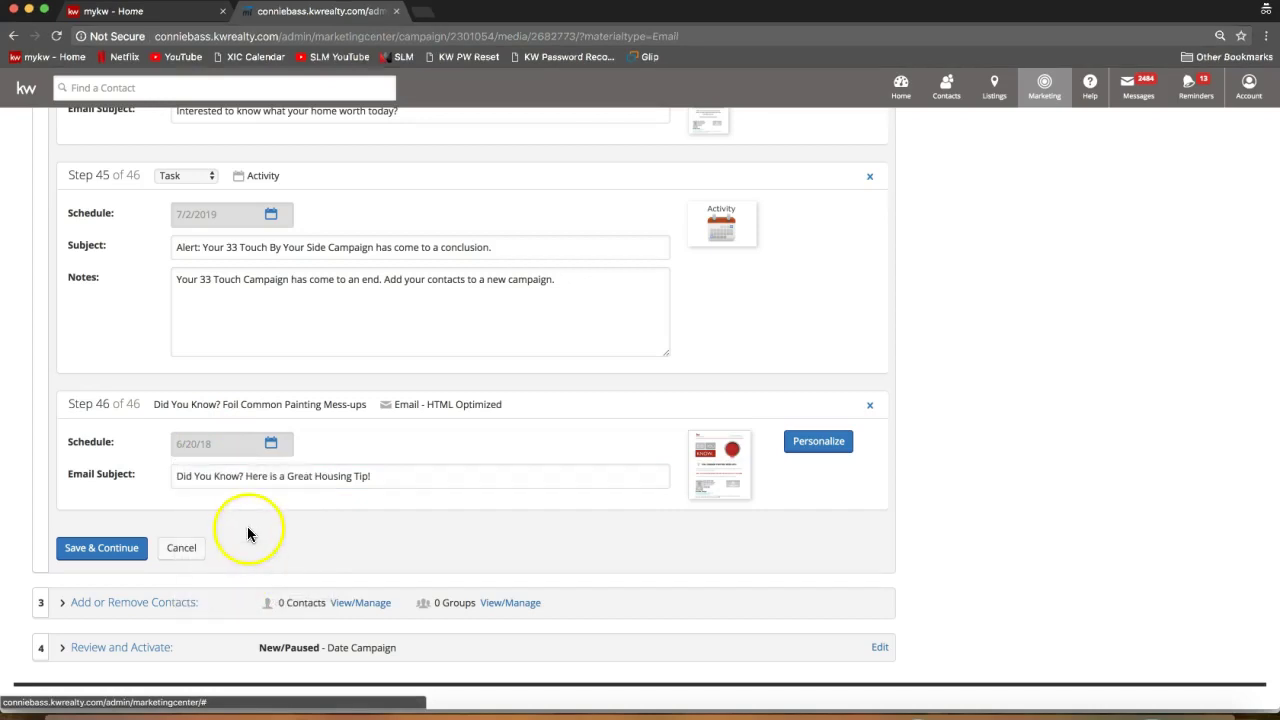
Step: Reschedule the Step 46 email to 7/1/18
left_click(208, 444)
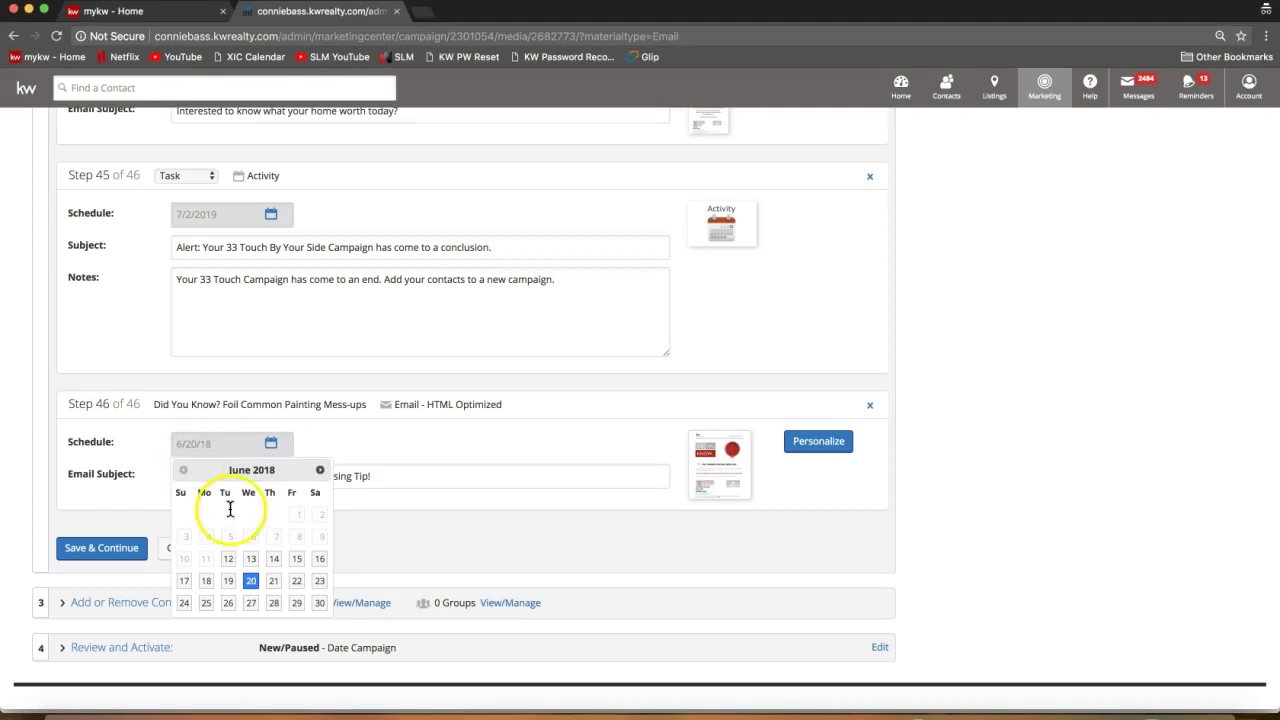
left_click(321, 470)
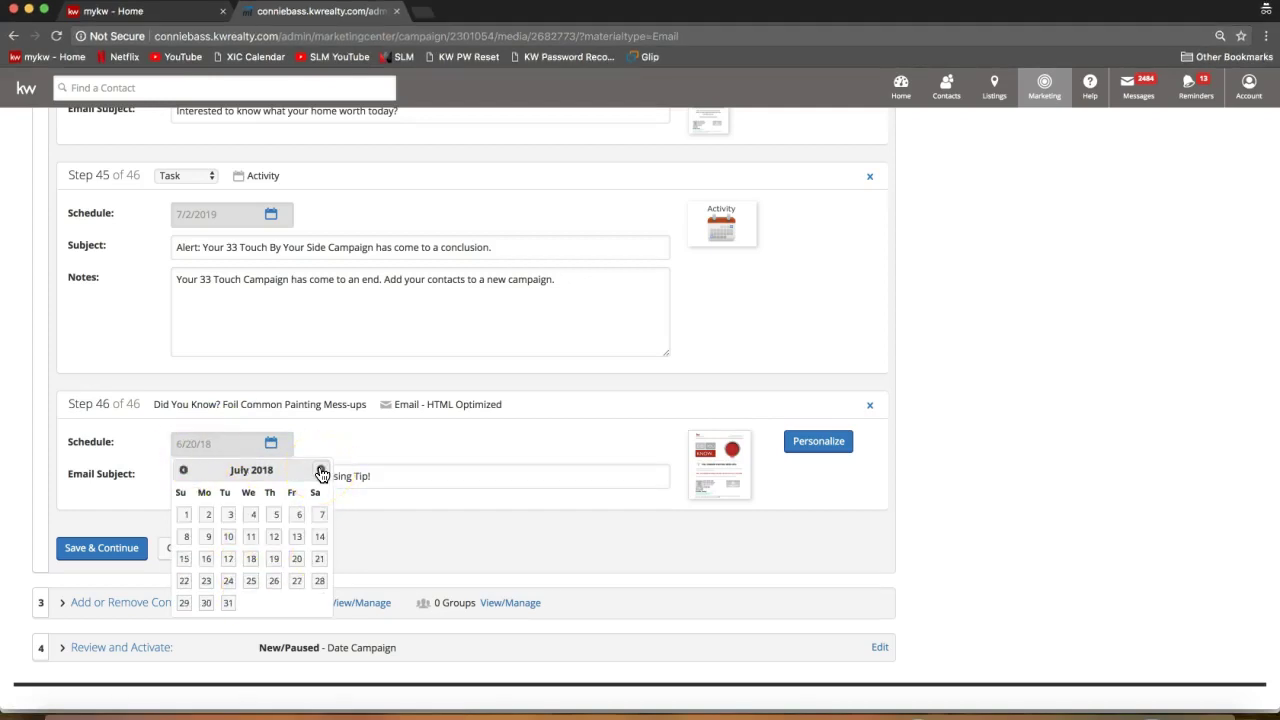
left_click(186, 514)
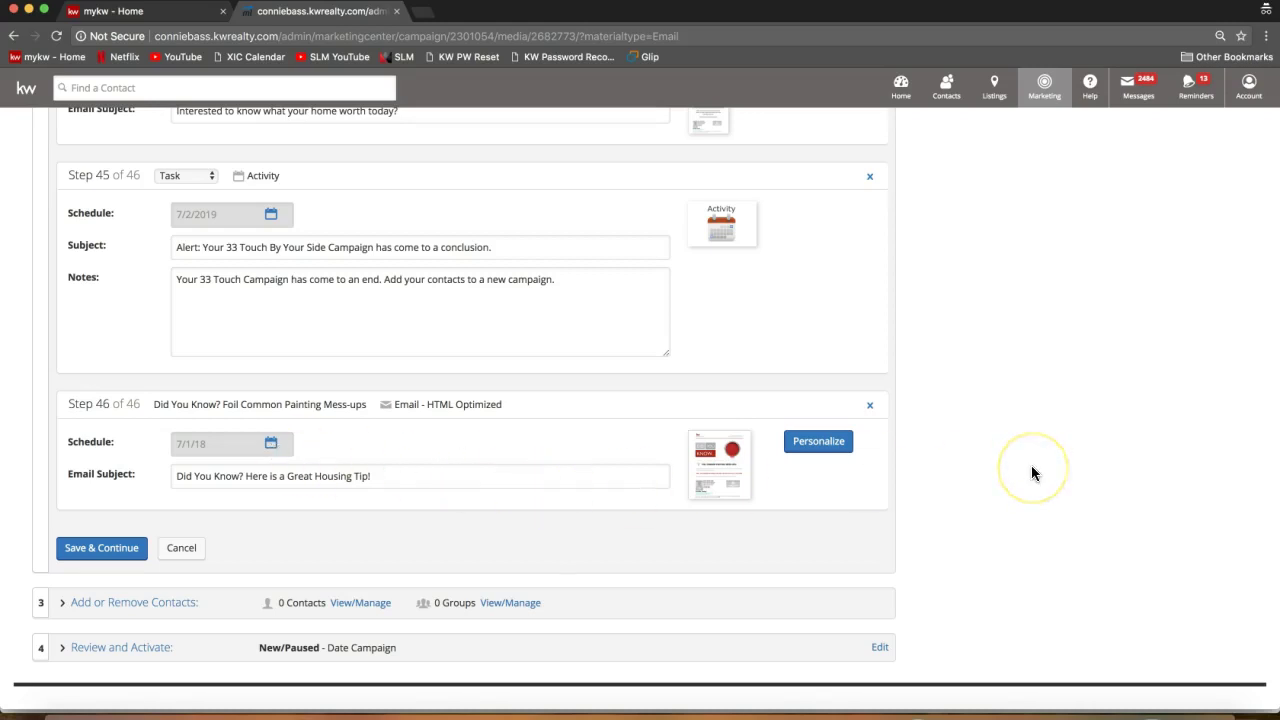
Step: Save the configured campaign steps and open the selection of groups and contacts for the campaign
scroll(991, 472, "up", 15)
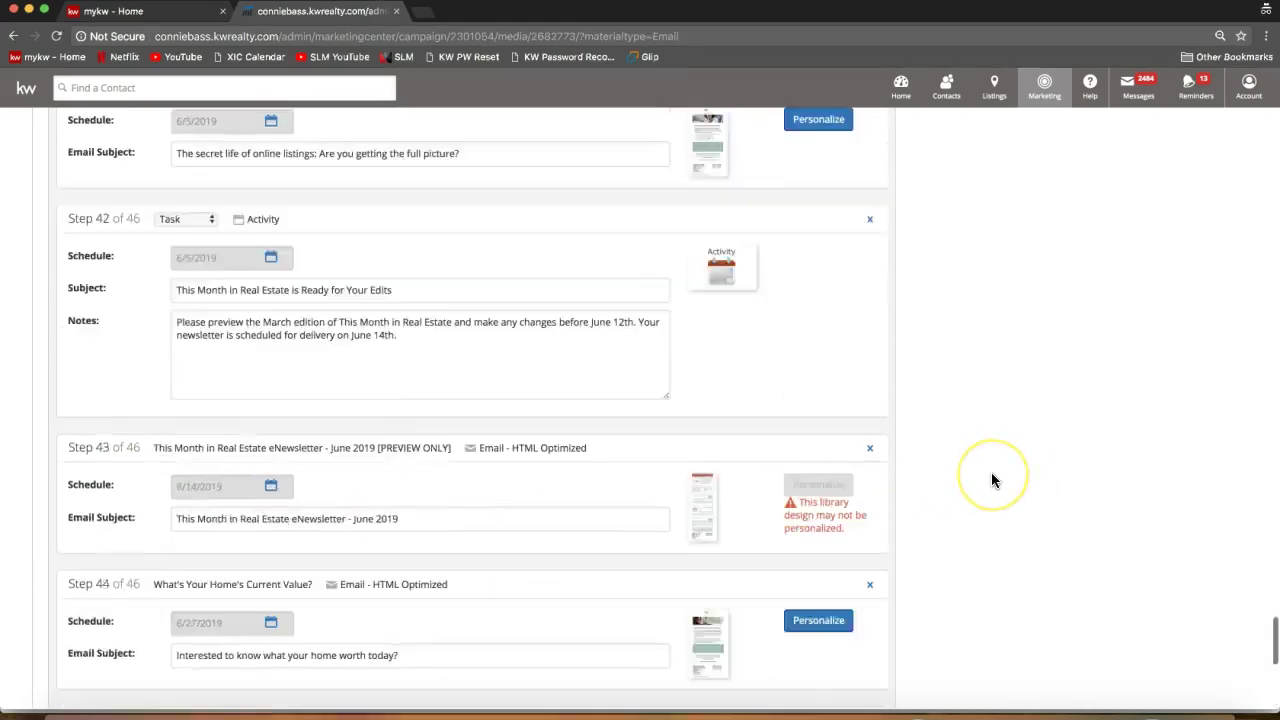
scroll(991, 476, "up", 20)
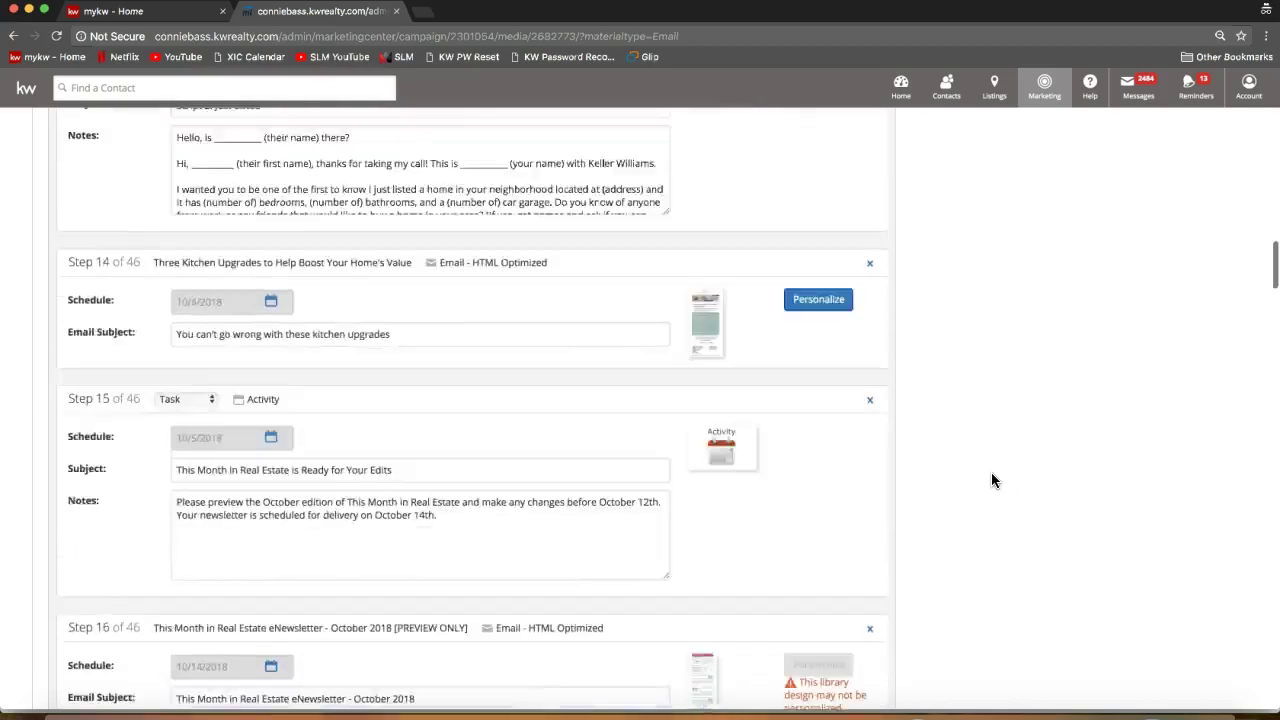
scroll(991, 481, "up", 12)
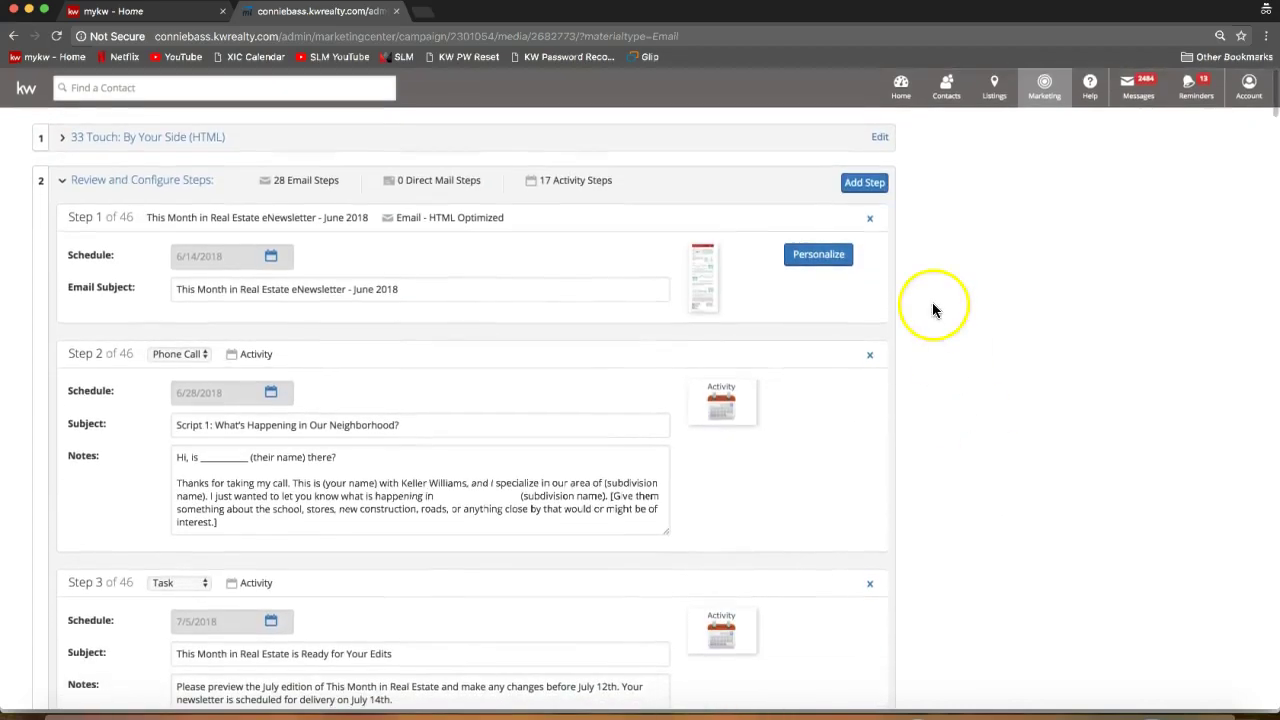
left_click(866, 195)
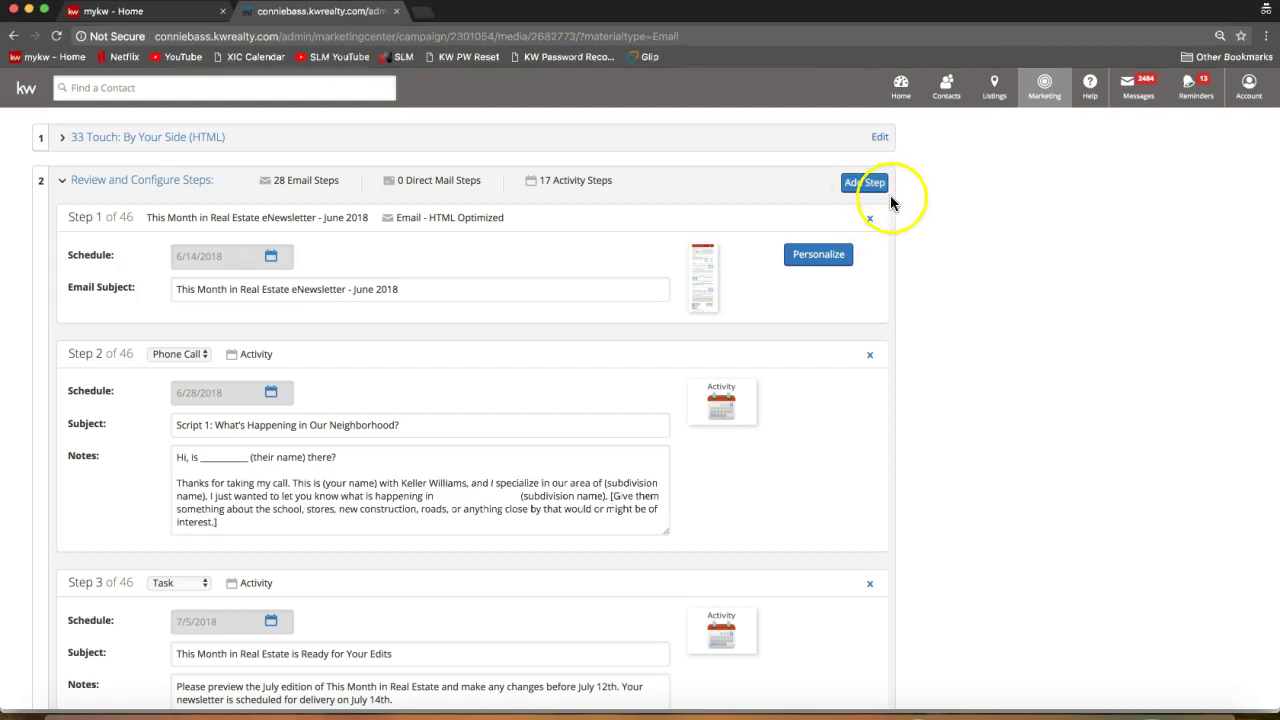
scroll(972, 300, "down", 20)
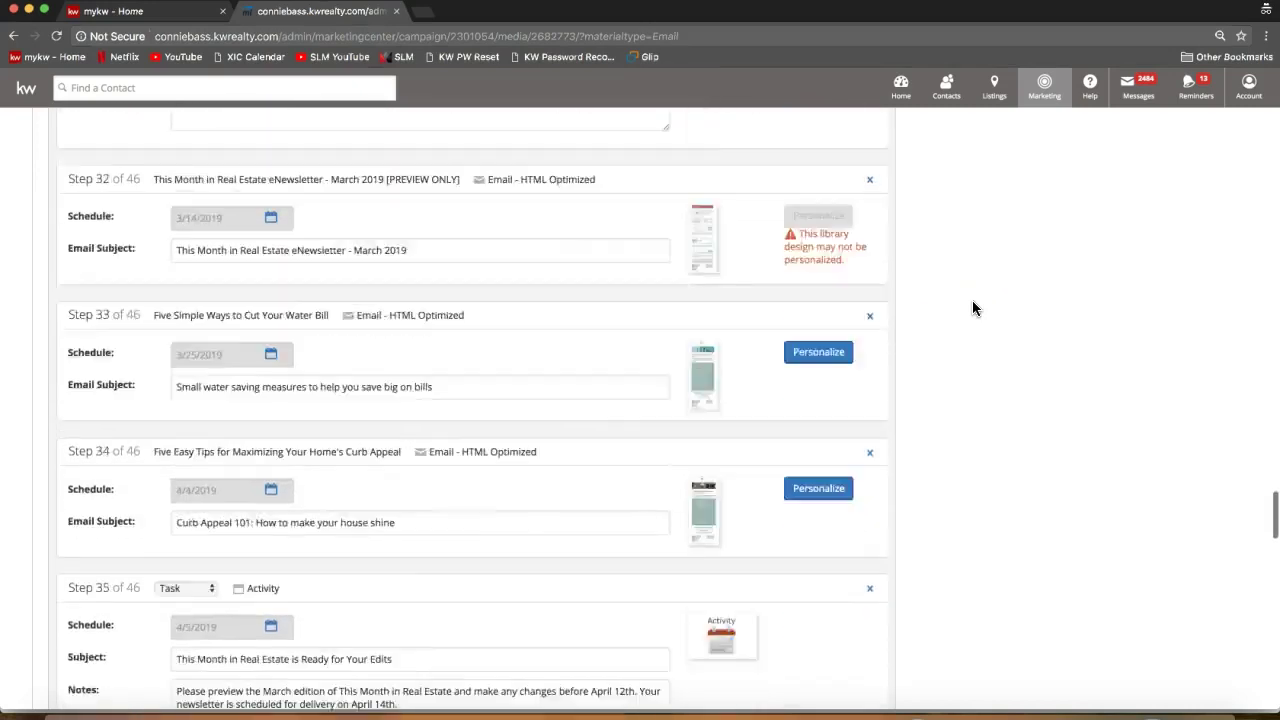
scroll(973, 302, "down", 15)
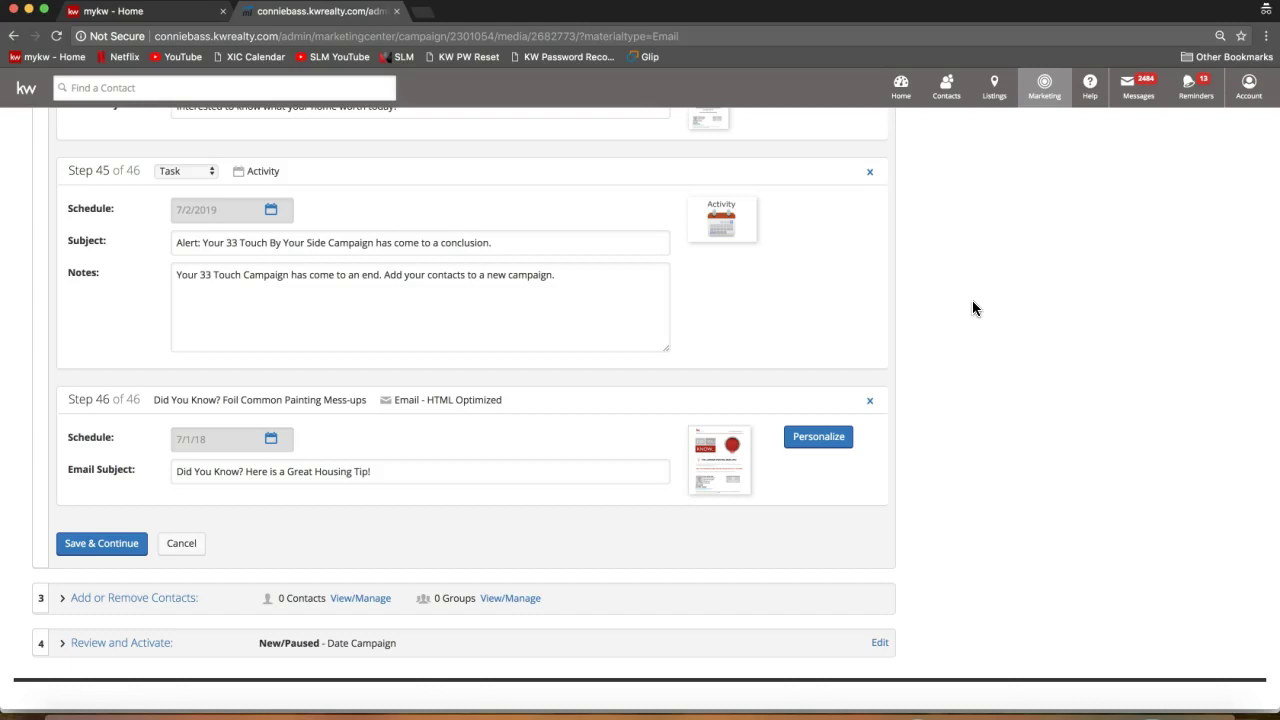
left_click(100, 549)
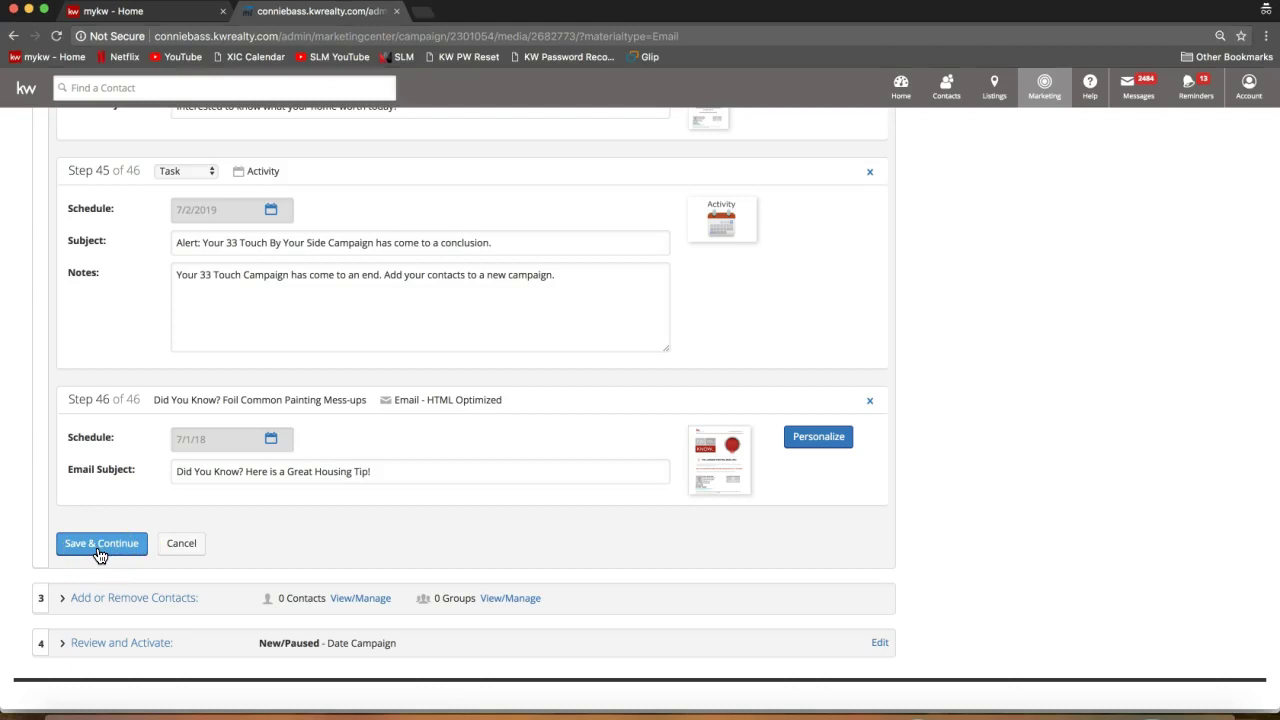
left_click(100, 550)
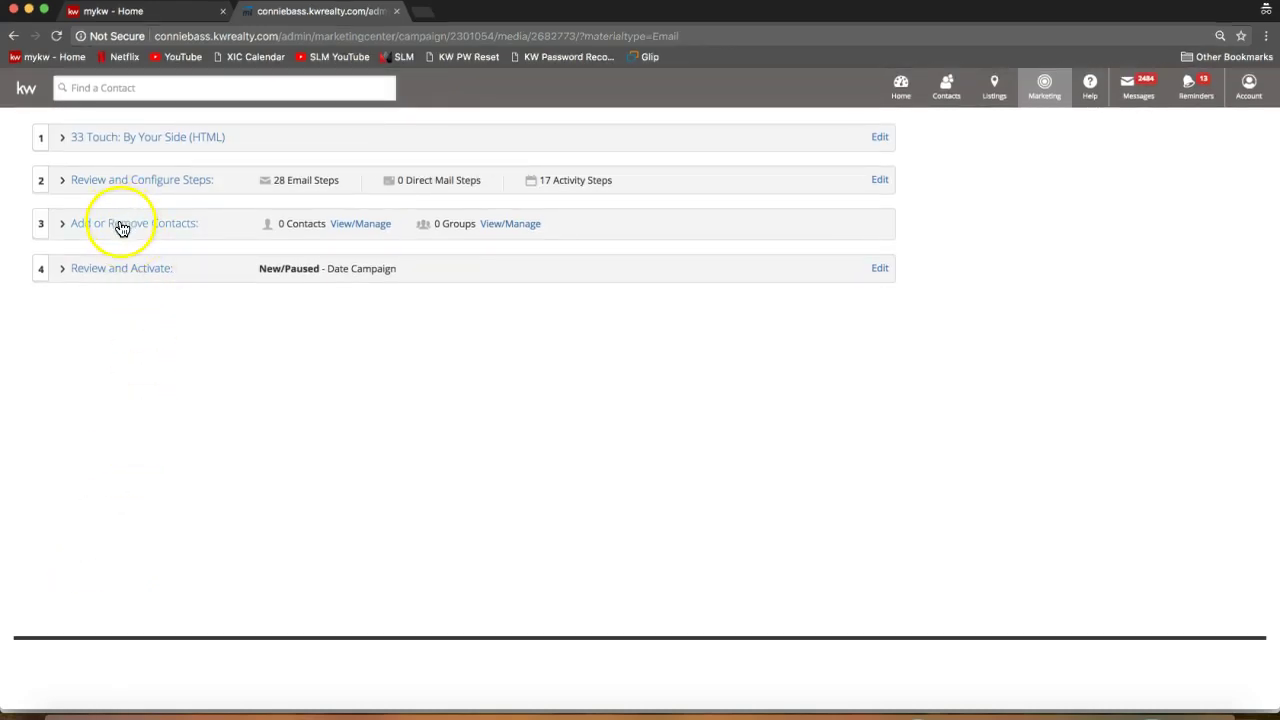
left_click(88, 229)
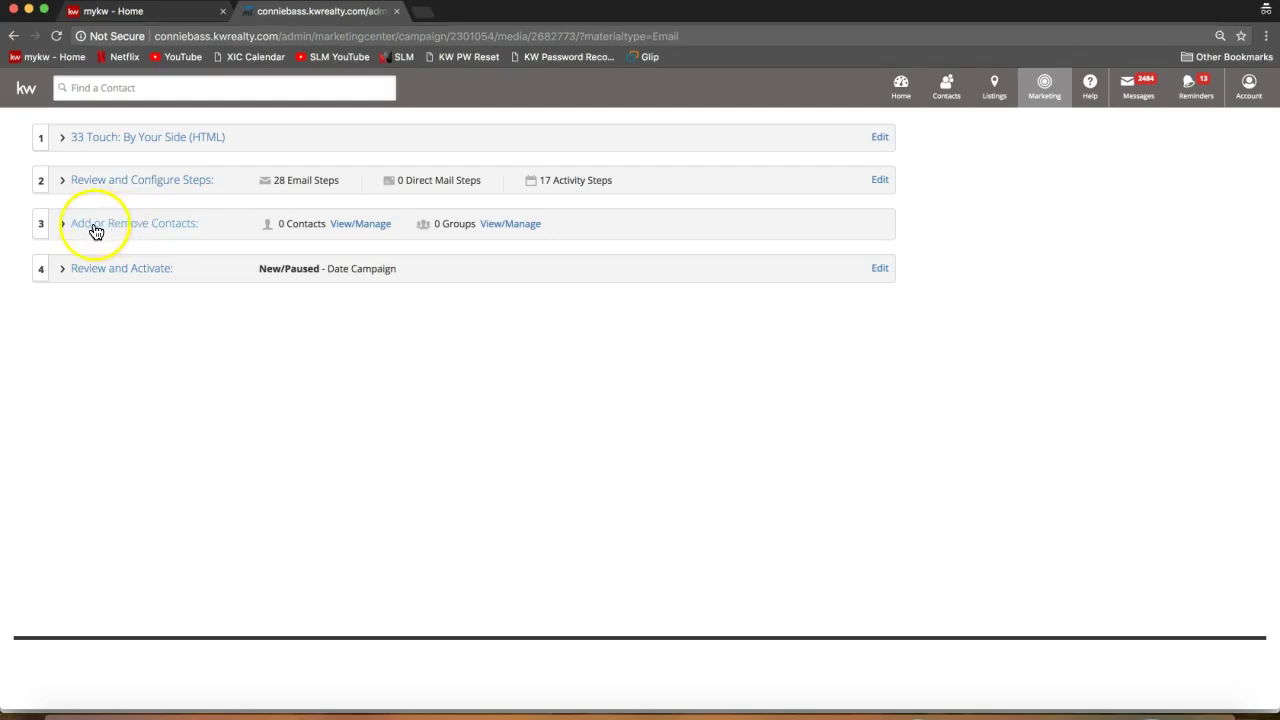
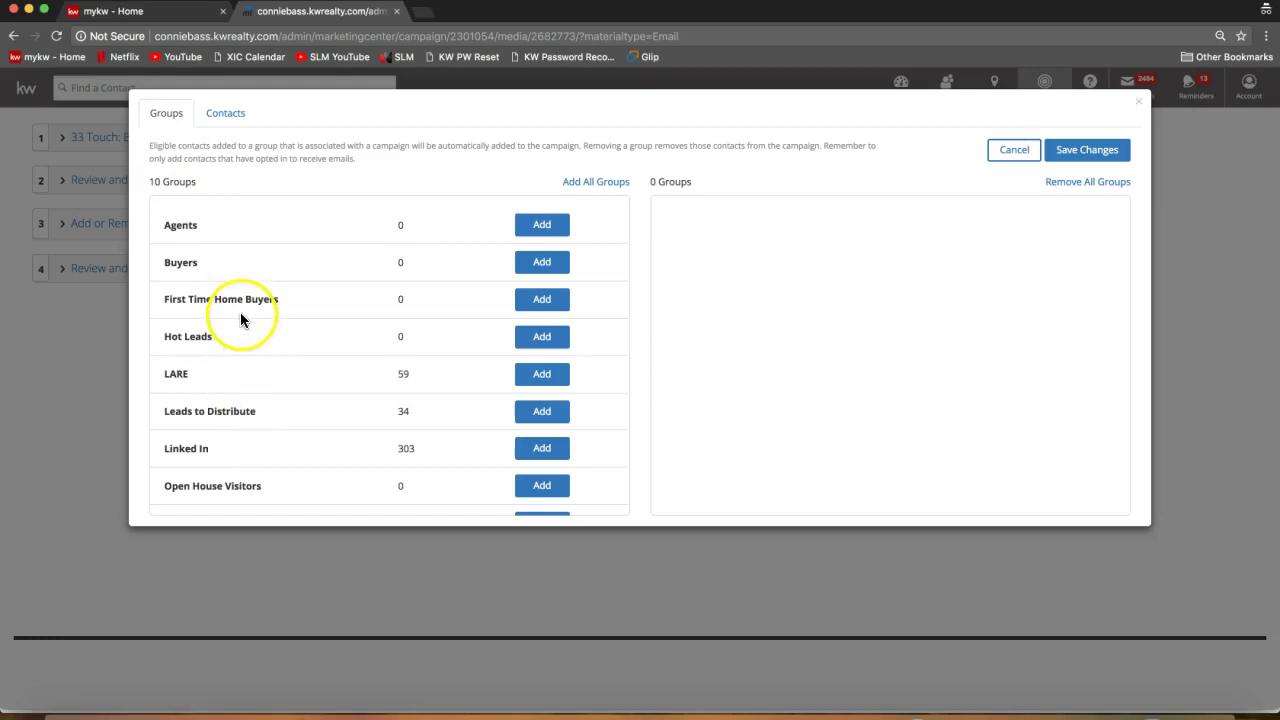
Step: Add the Buyers, Past Clients and Sellers groups to the campaign
scroll(410, 340, "down", 2)
scroll(410, 338, "up", 2)
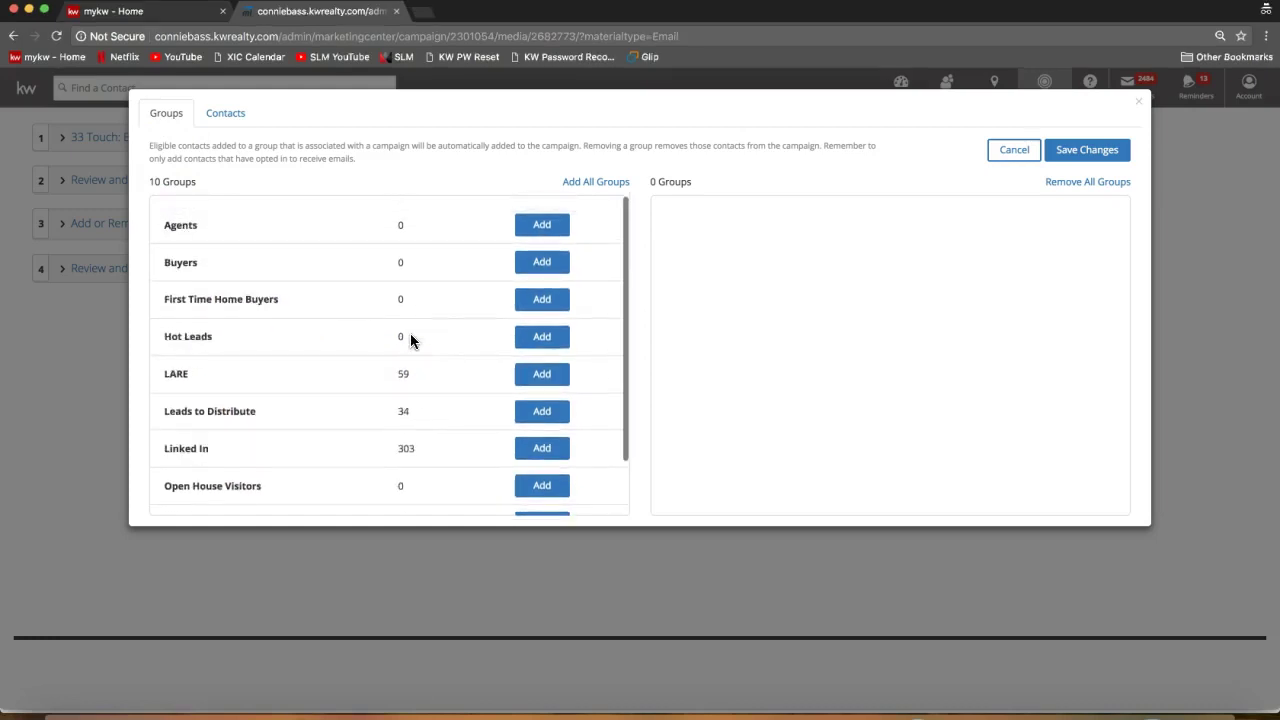
left_click(540, 264)
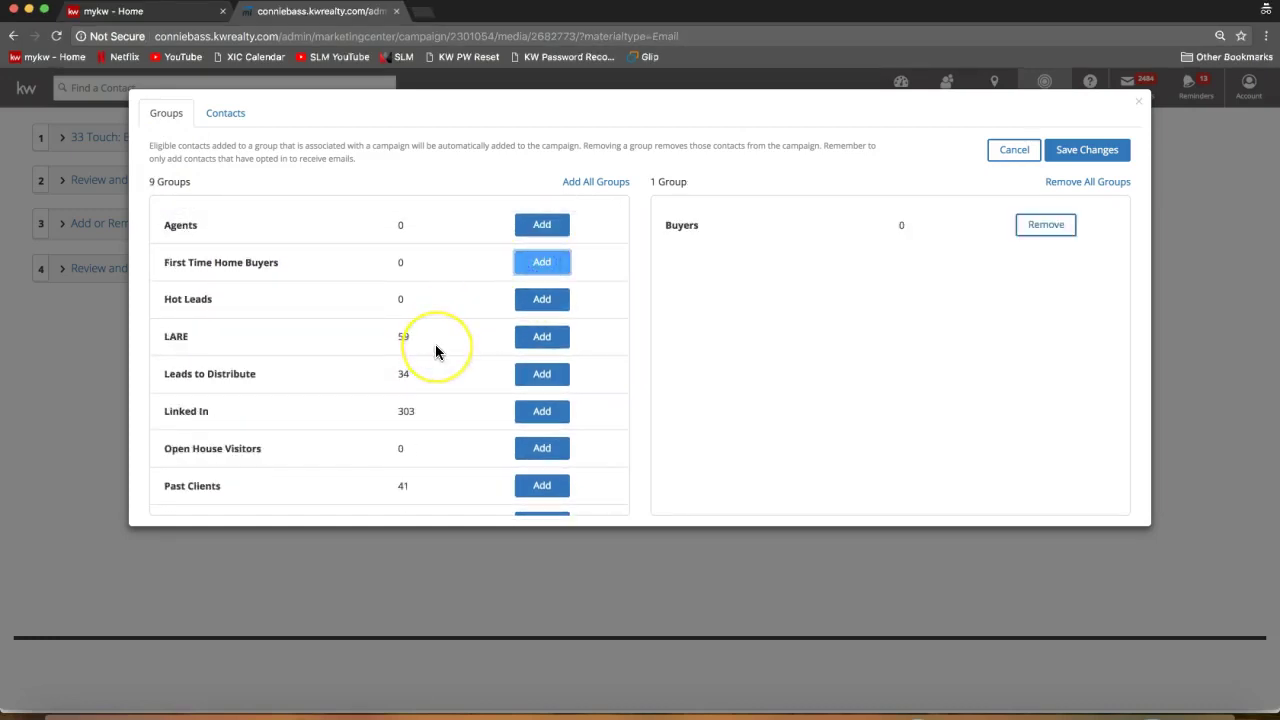
scroll(435, 344, "down", 1)
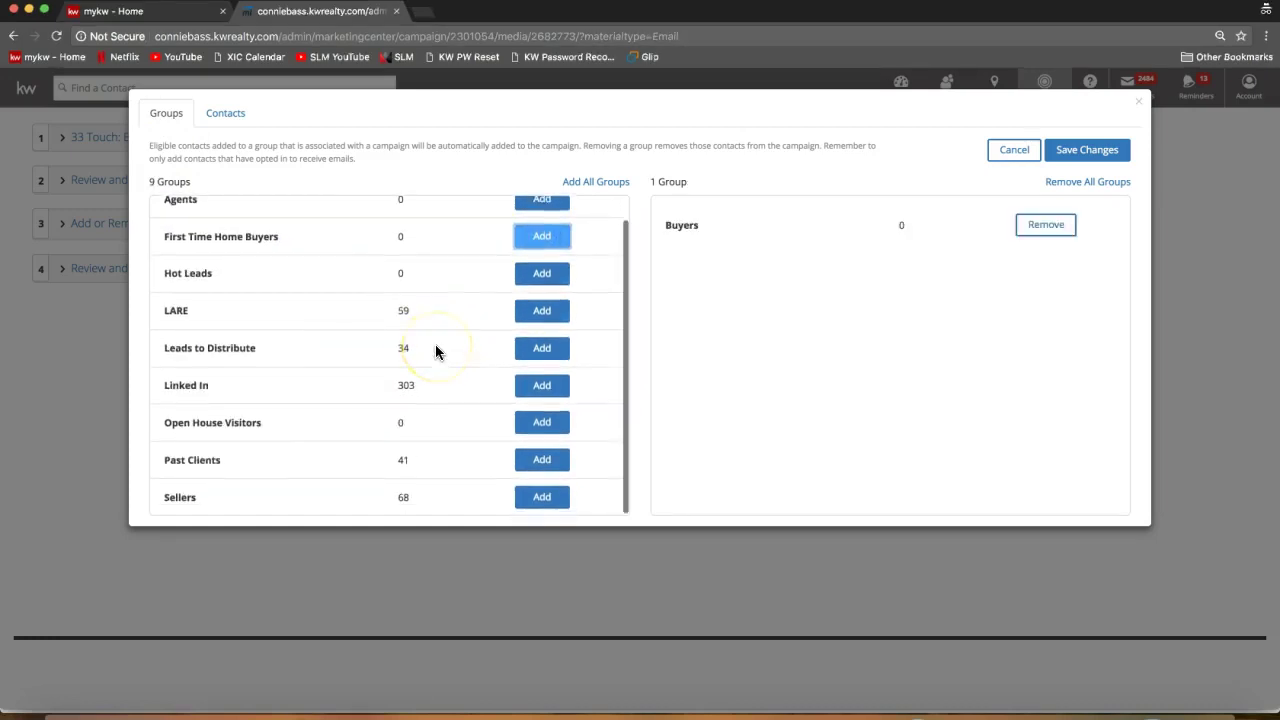
left_click(542, 462)
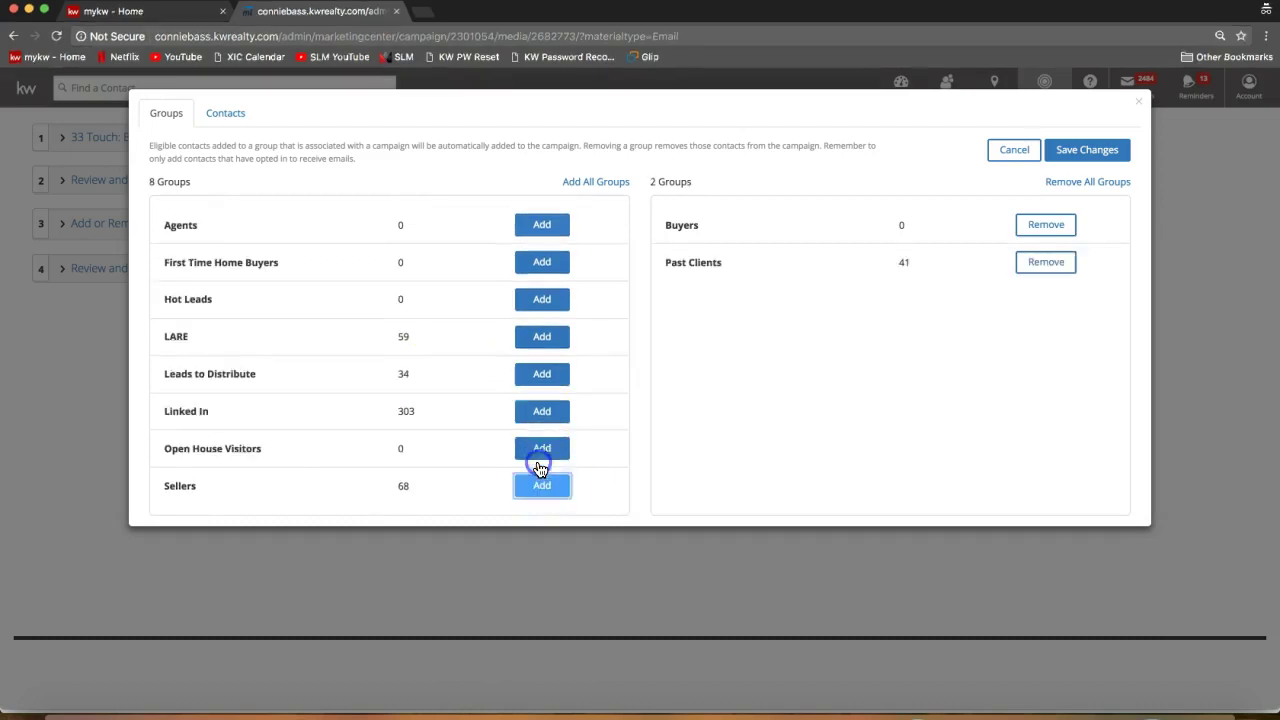
left_click_drag(500, 520, 385, 496)
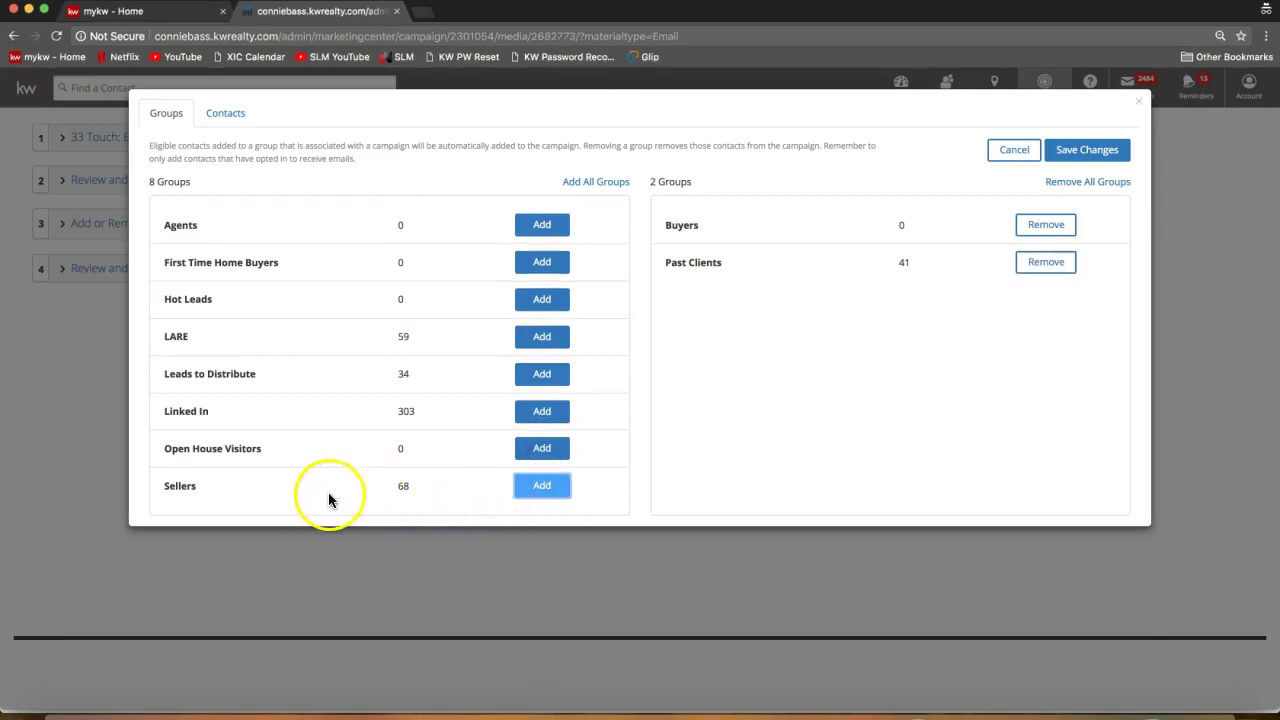
left_click(540, 490)
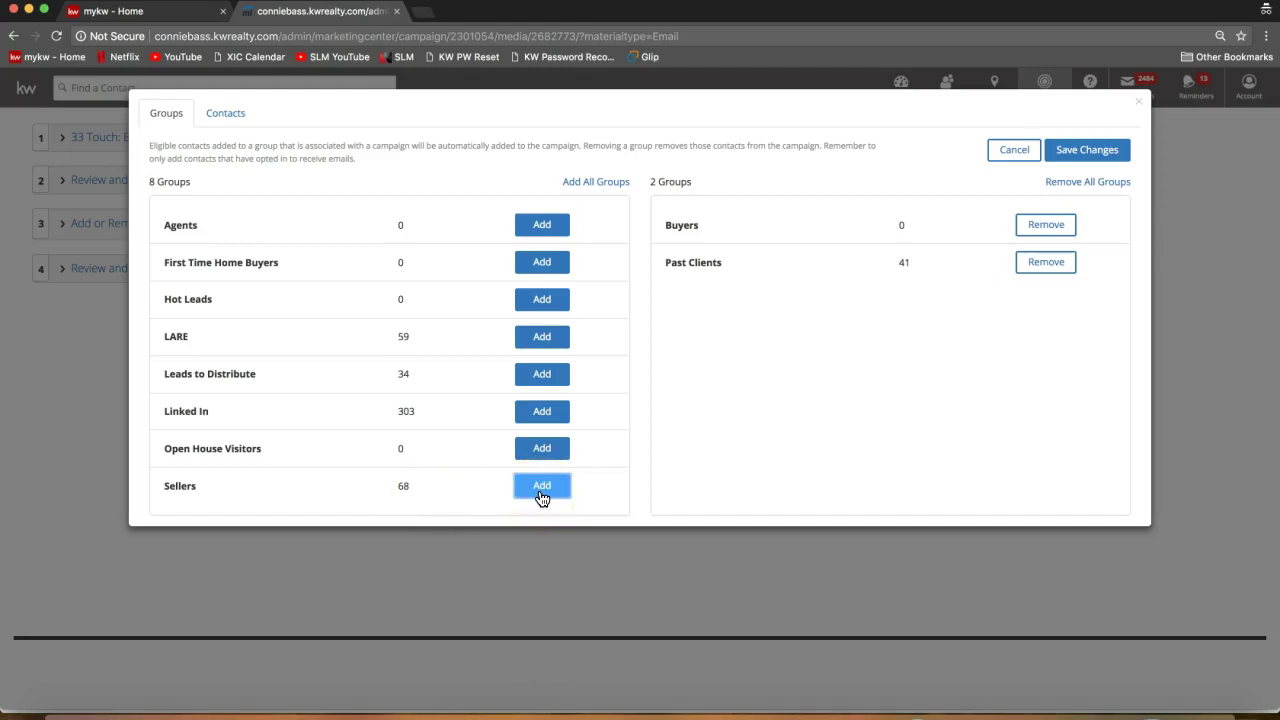
left_click(315, 476)
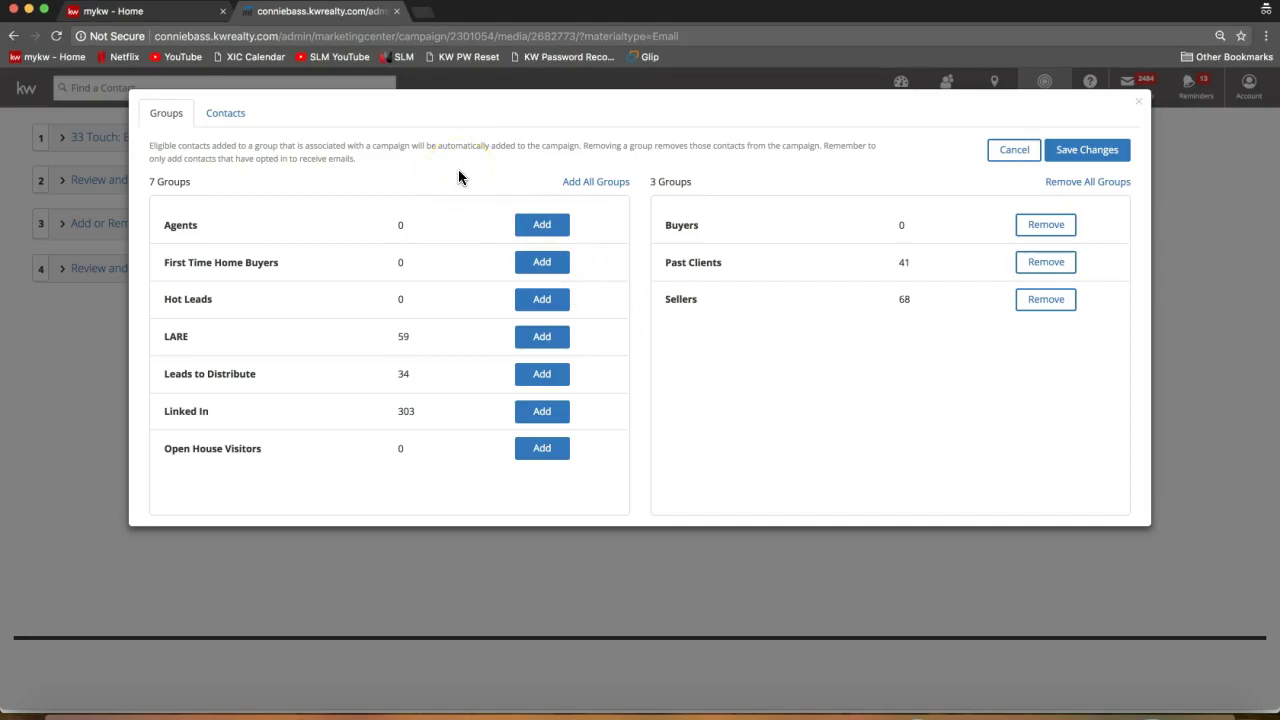
Step: Review the individual contacts for the campaign without adding any, and save the group and contact selection
left_click(167, 118)
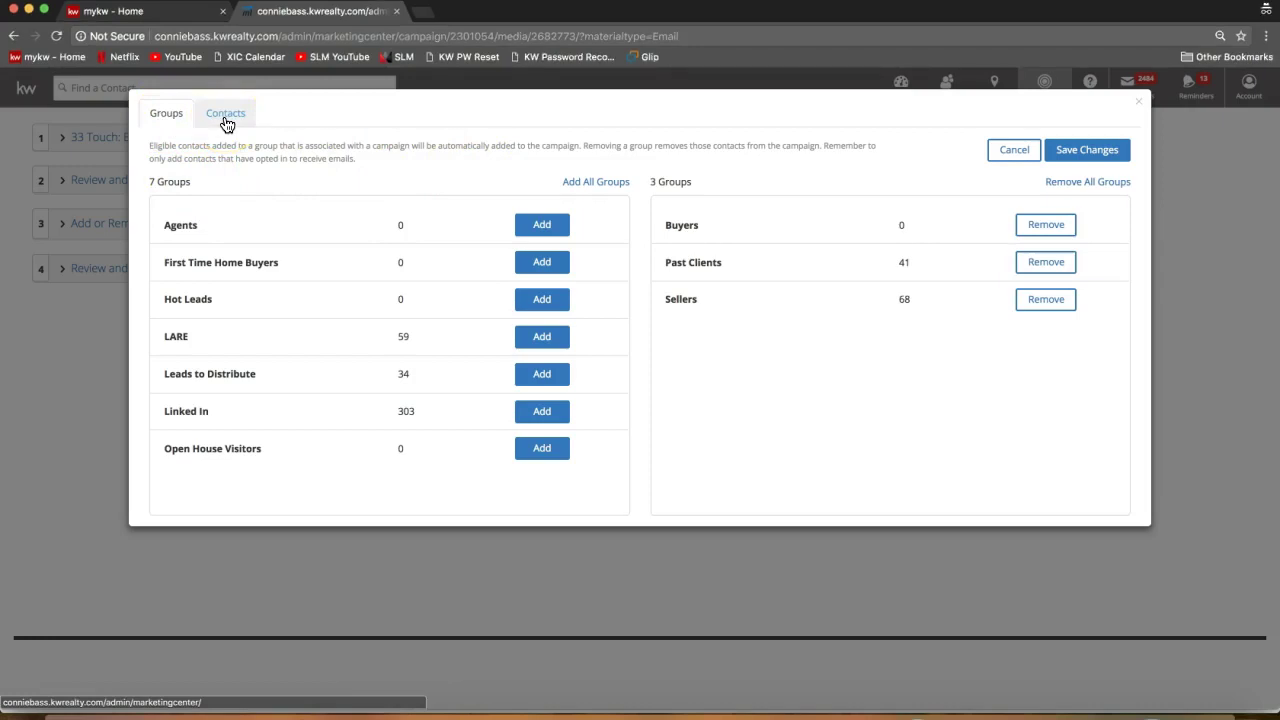
left_click(226, 118)
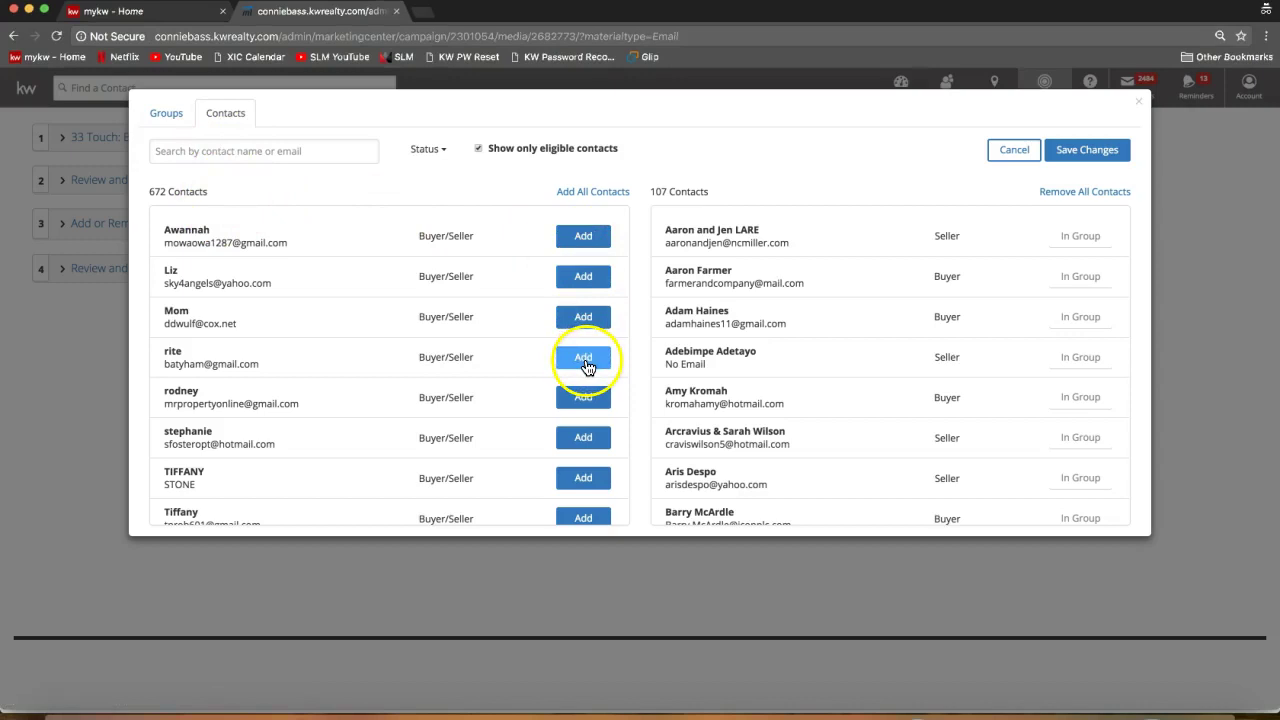
left_click(320, 150)
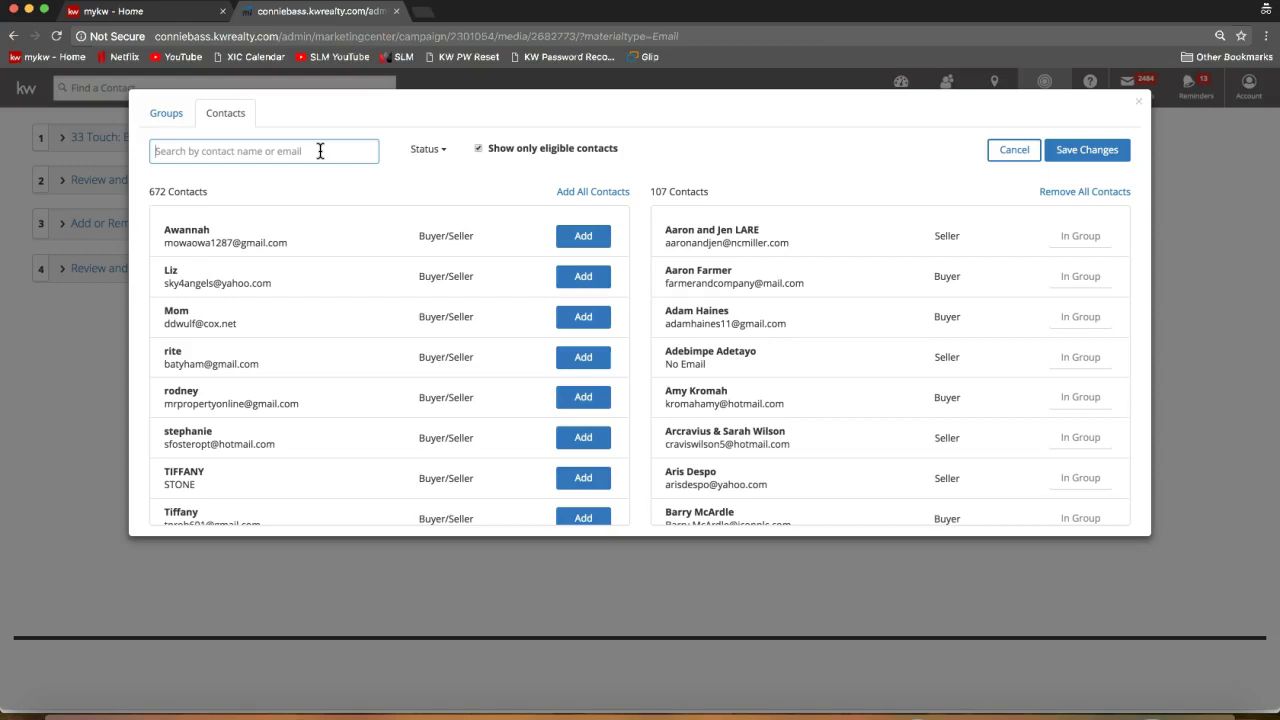
left_click(889, 255)
left_click(1091, 155)
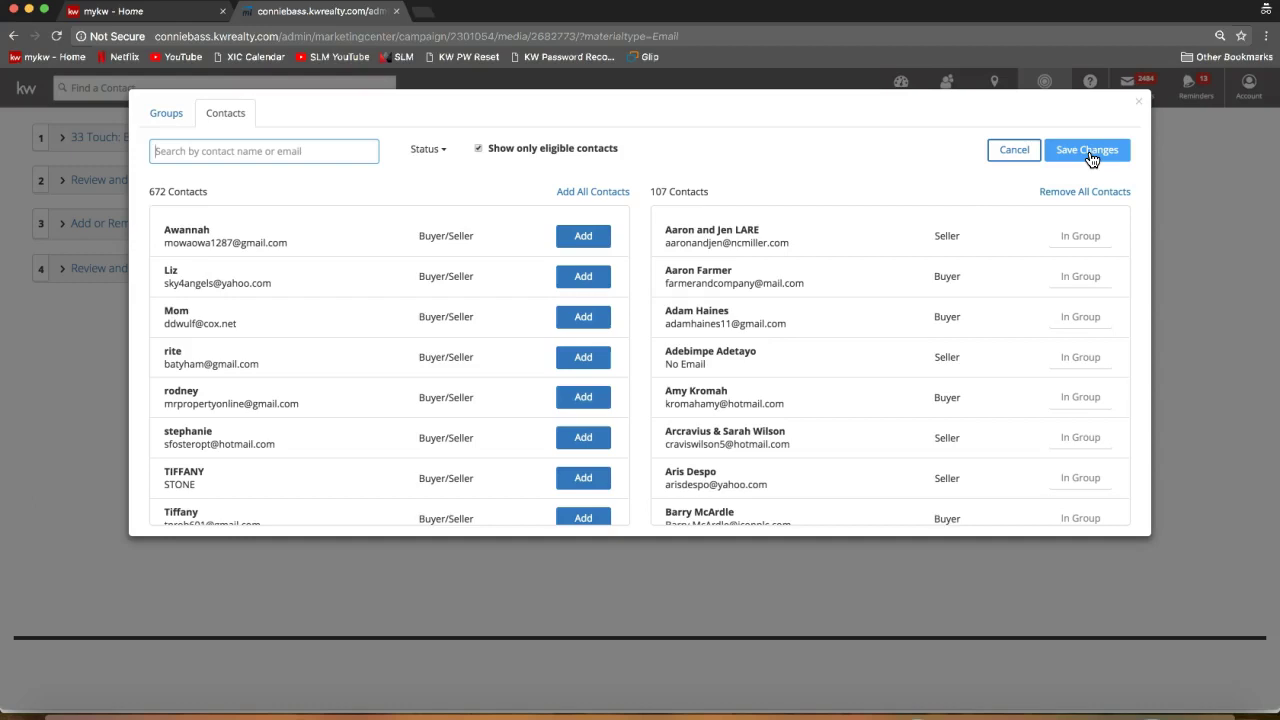
left_click(1091, 157)
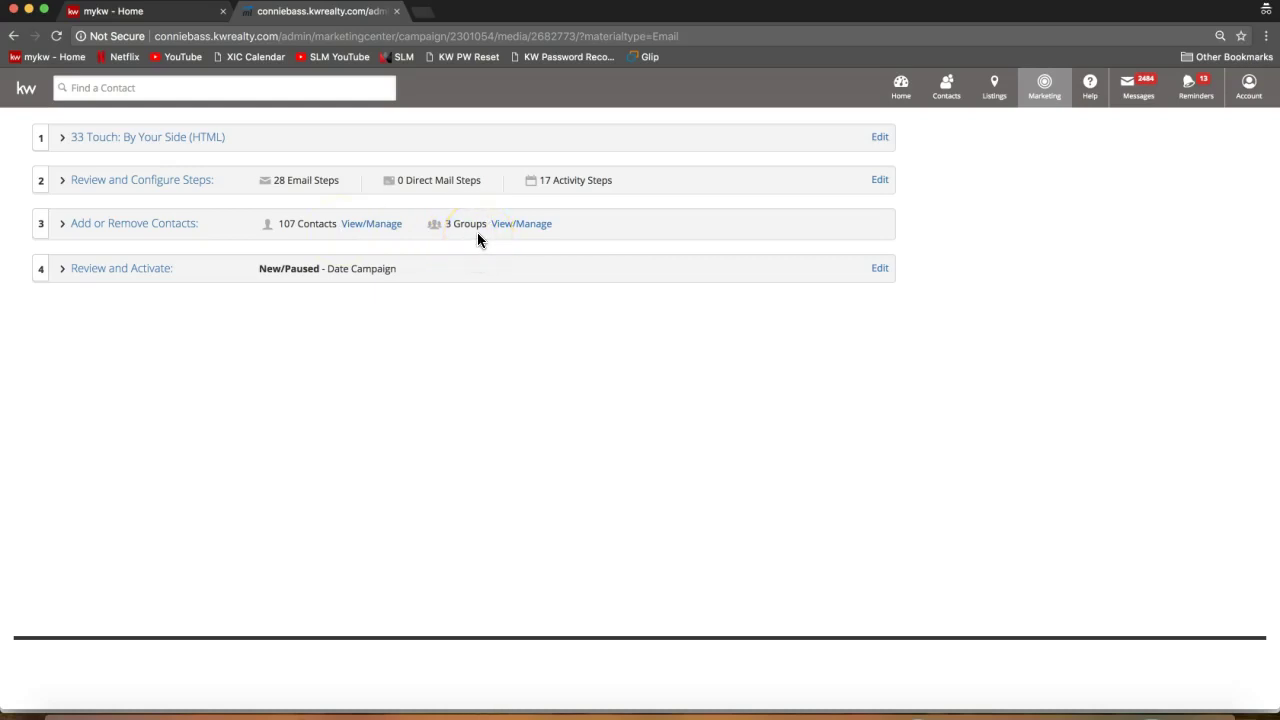
Step: Open the Review and Activate section of the campaign, continuing past the unsaved-edits alert
left_click(110, 277)
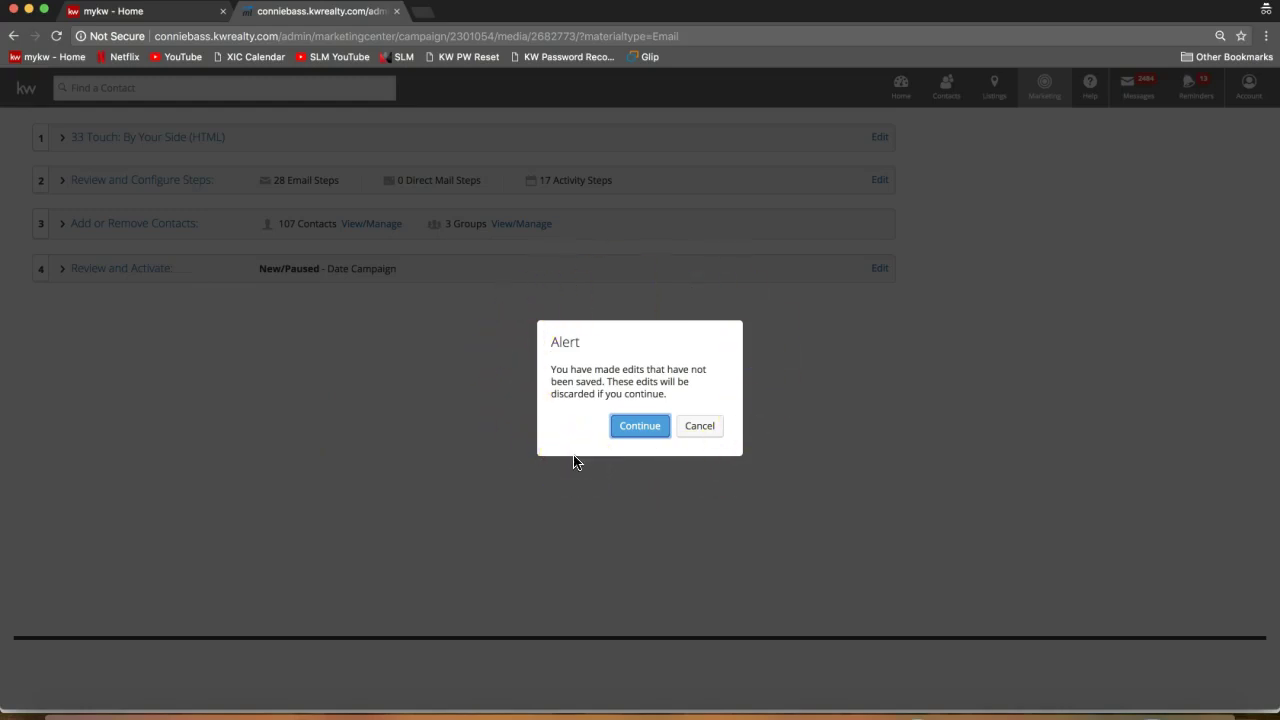
left_click(645, 430)
left_click(625, 434)
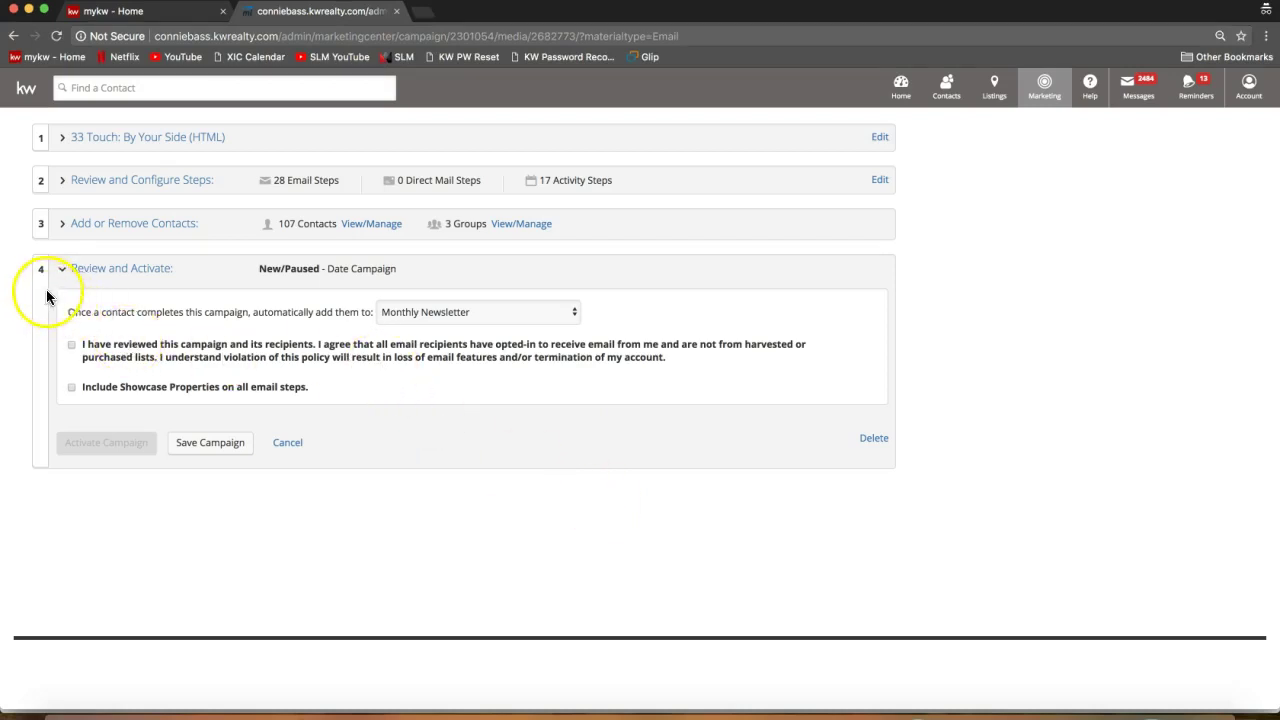
Step: Examine the follow-up campaigns that contacts can be added to on completion, keeping Monthly Newsletter selected
left_click_drag(171, 314, 327, 311)
left_click(327, 311)
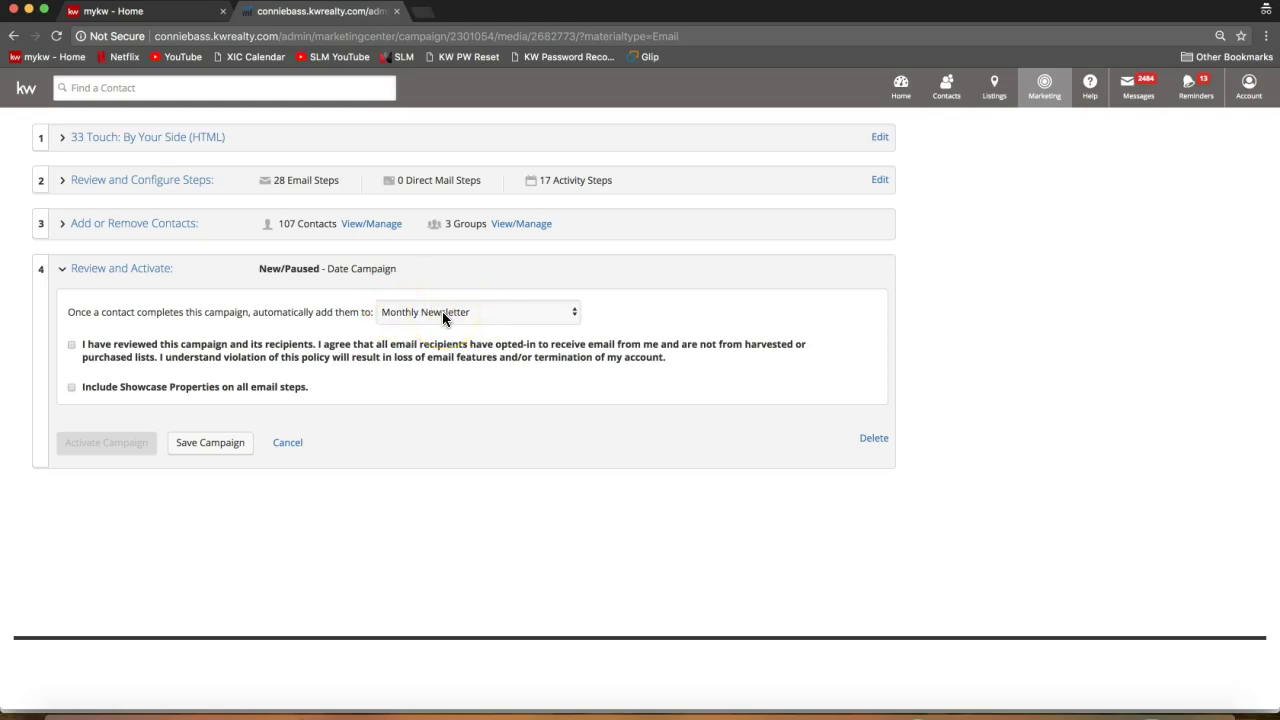
left_click(442, 311)
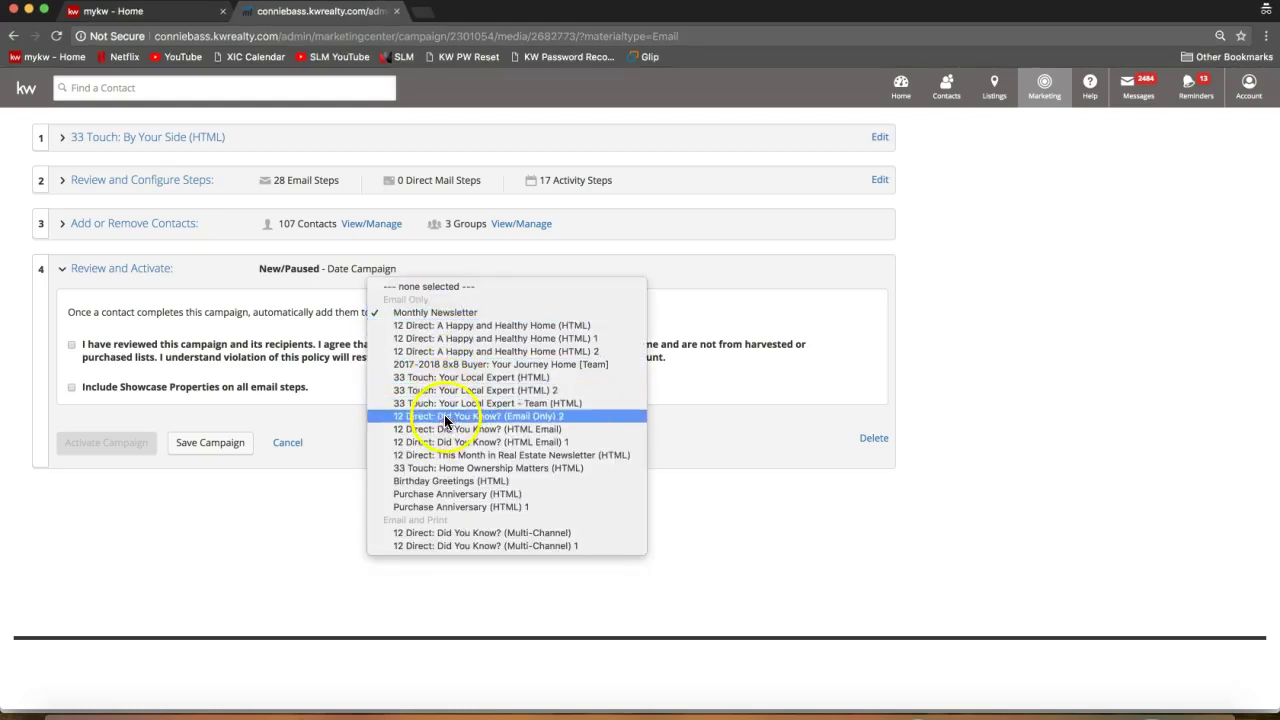
left_click(325, 332)
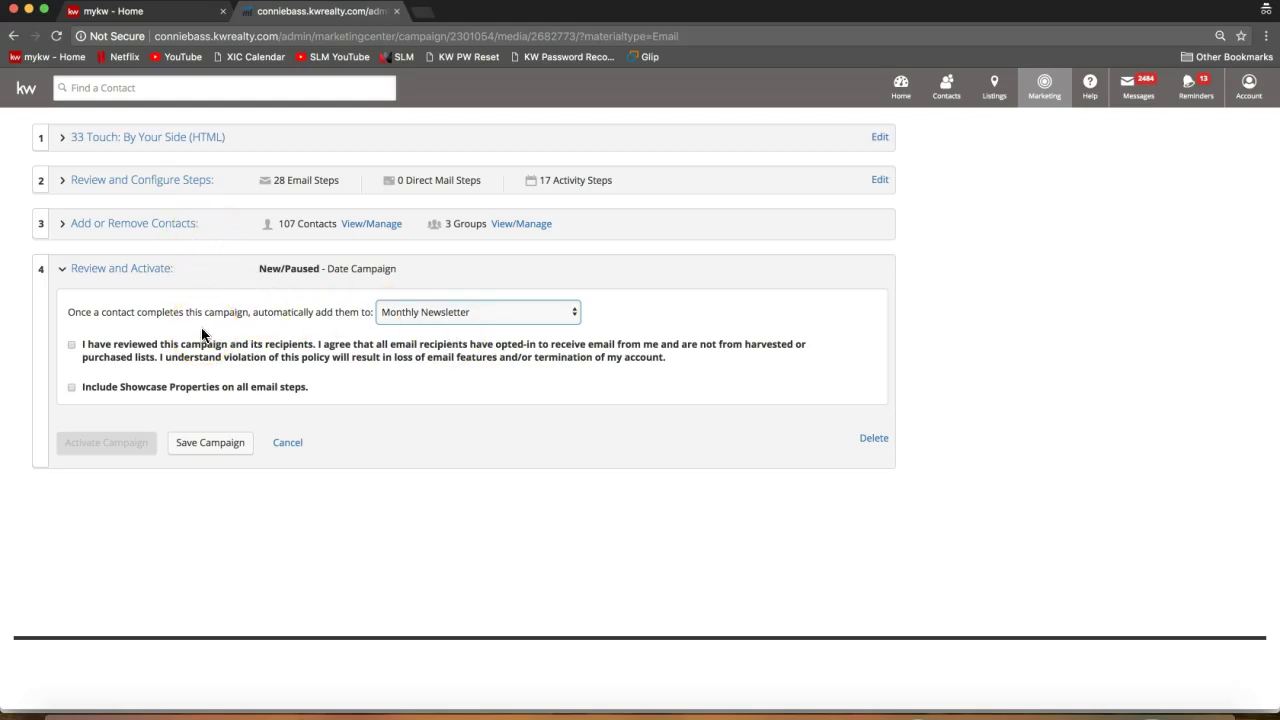
Step: Accept the recipient review and opt-in agreement, and activate the campaign without Showcase Properties on its email steps
left_click(71, 344)
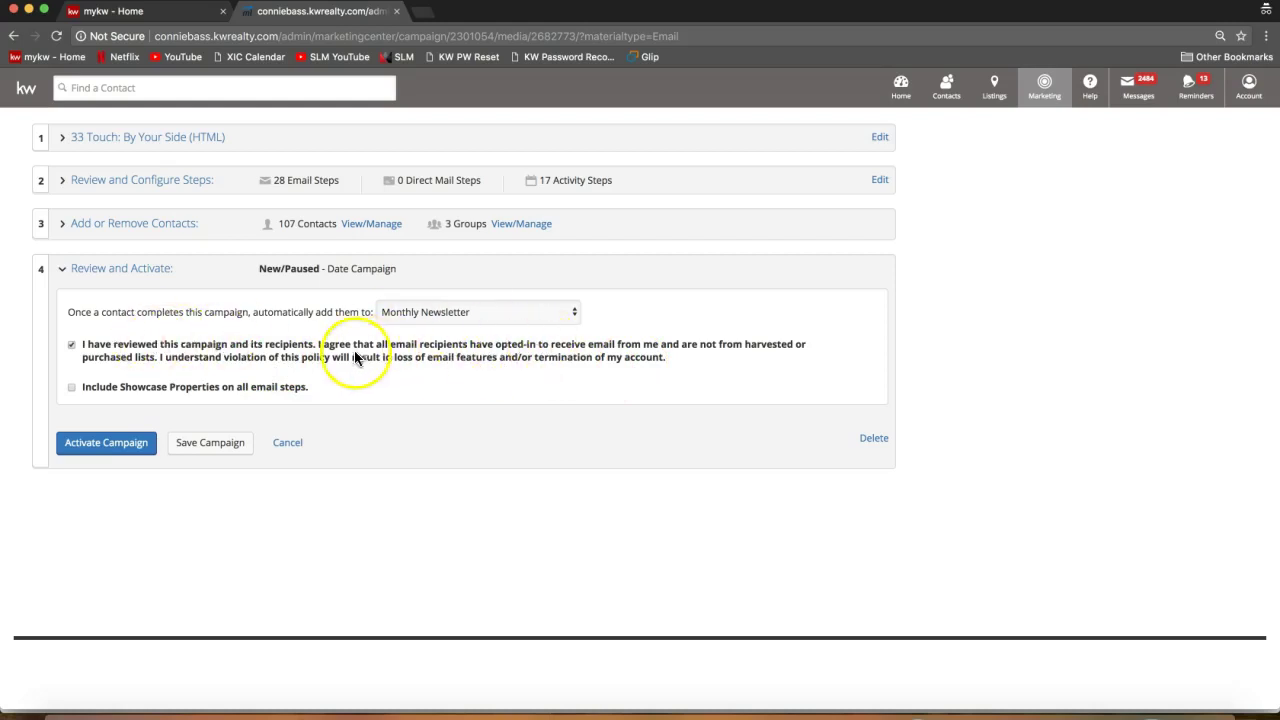
left_click(71, 387)
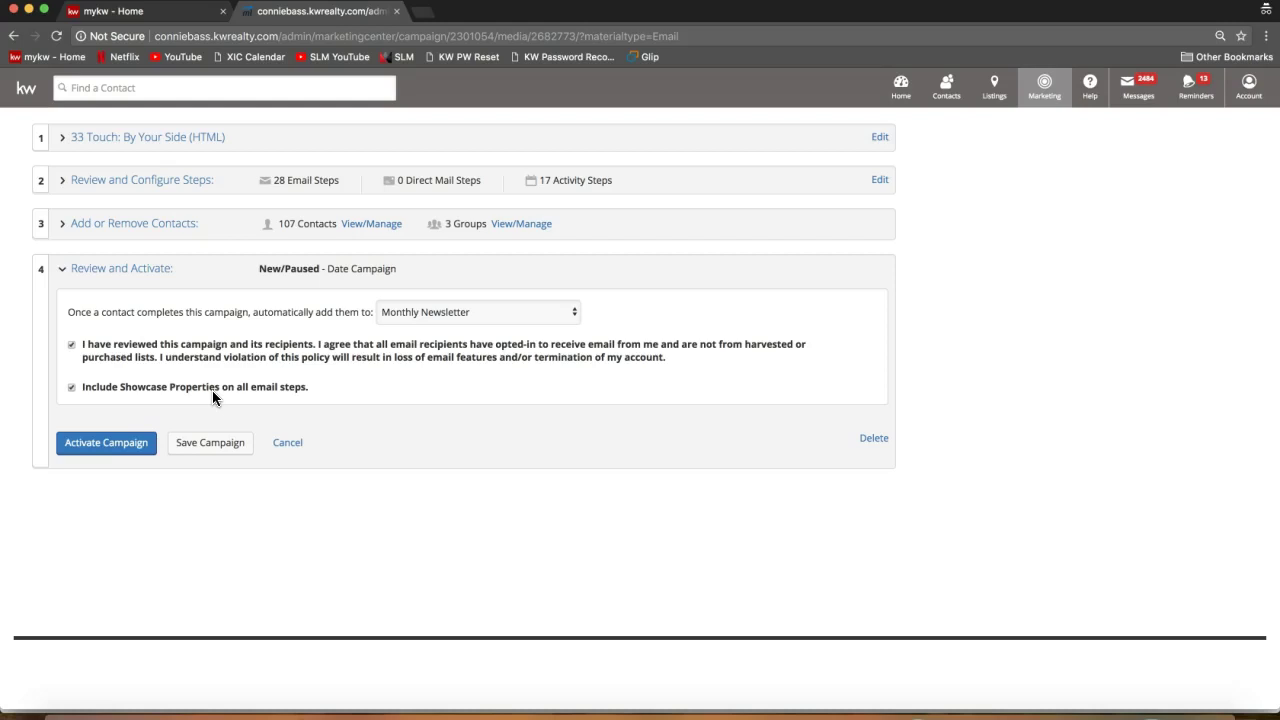
left_click(212, 392)
left_click(71, 388)
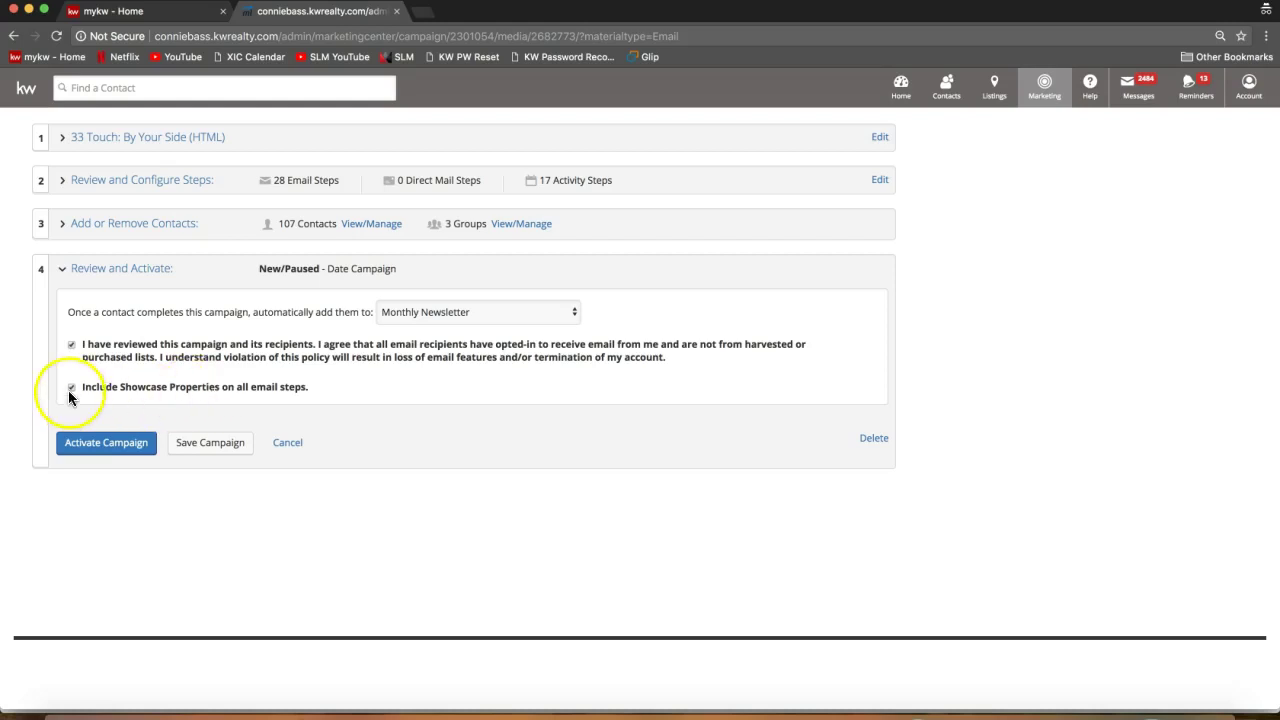
left_click(71, 388)
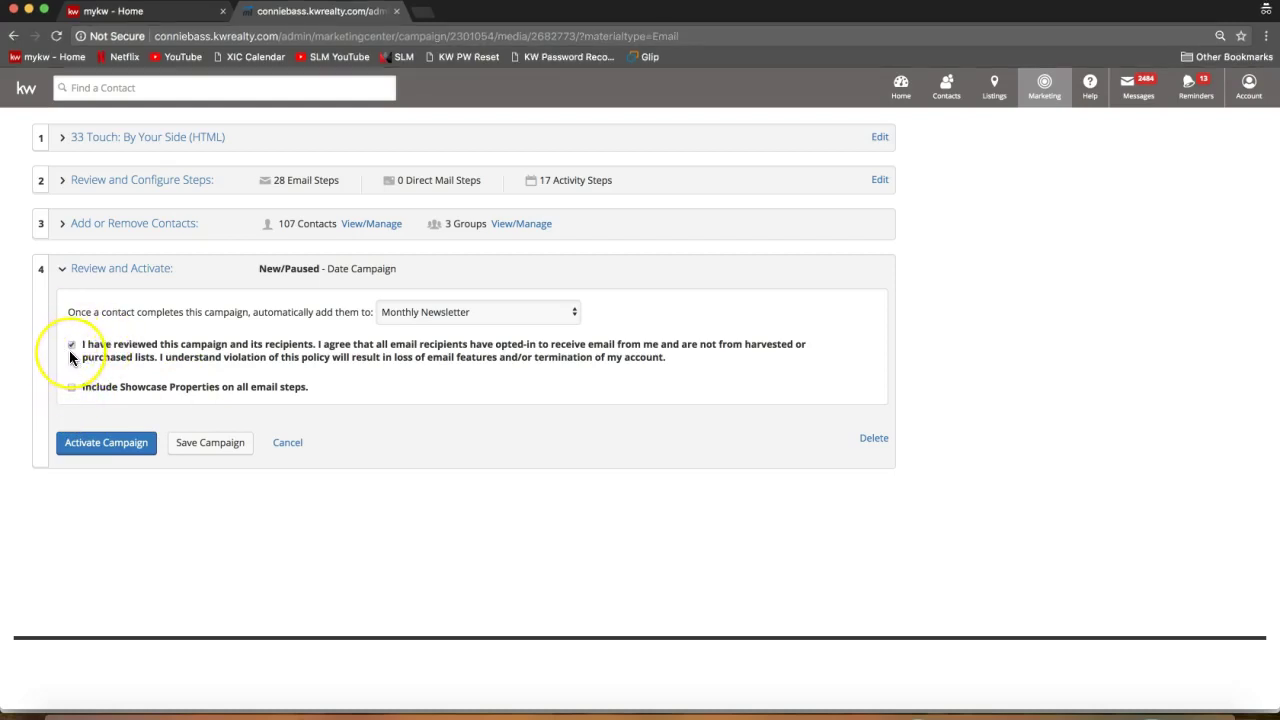
left_click(108, 446)
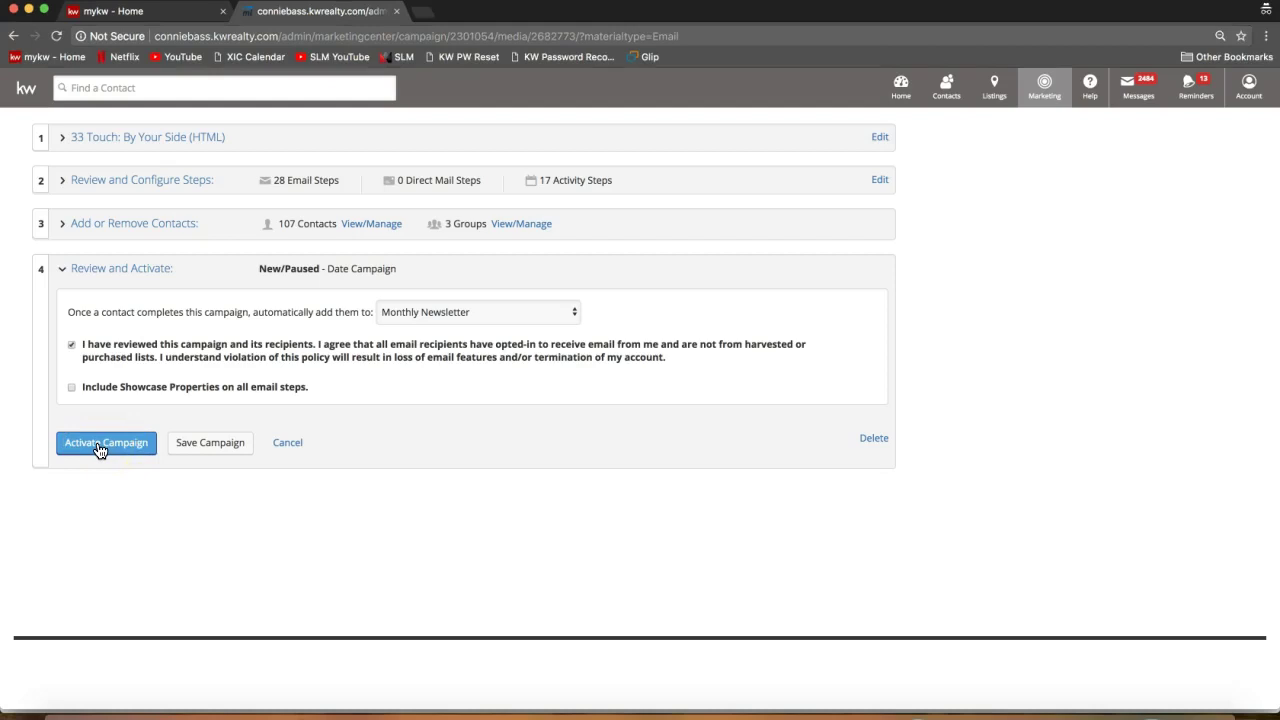
left_click(100, 449)
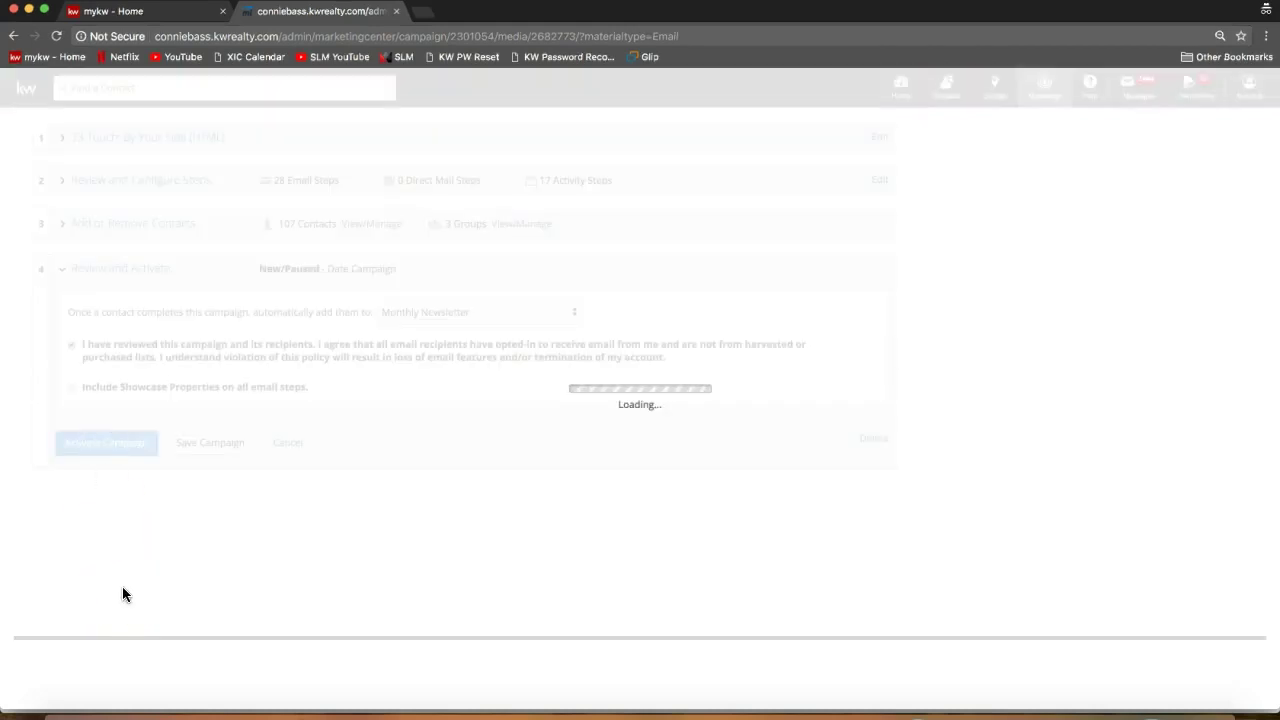